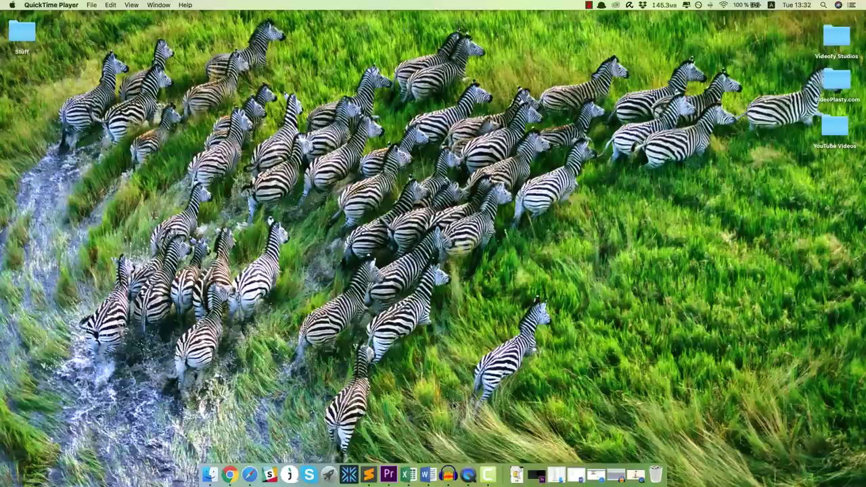
Play DreamTrips Assets Video v2.mp4 in an enlarged QuickTime window to its 01:10 end.
click(468, 474)
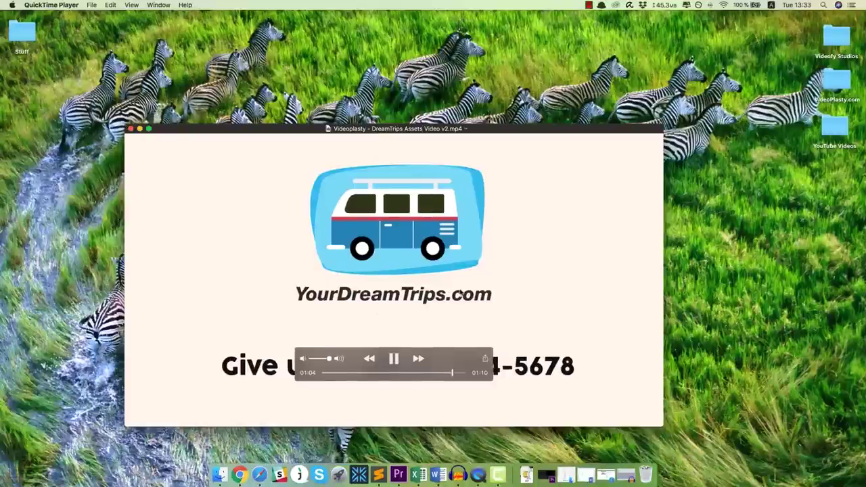
key(super+equal)
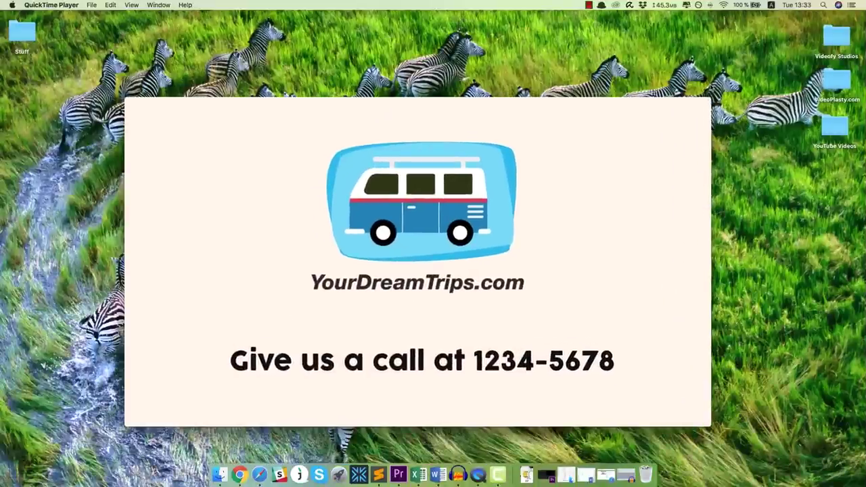
mouse_move(313, 141)
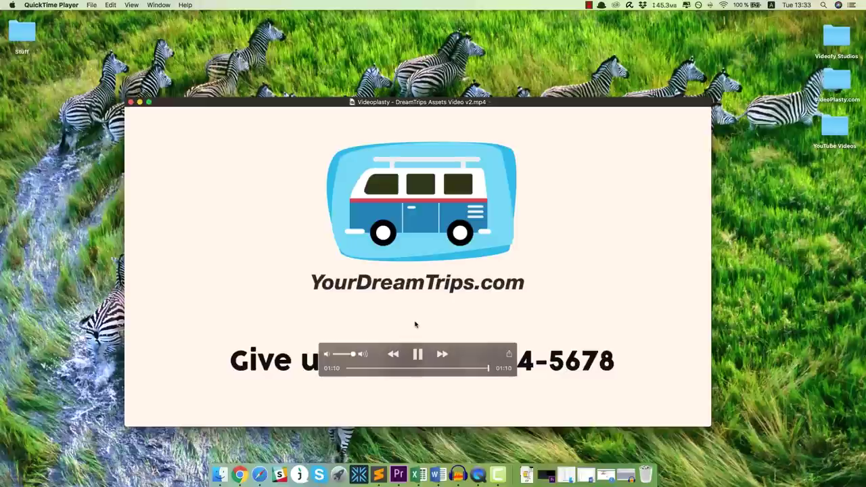
Move the playback controller off the title and minimize the finished assets video window.
drag(470, 349, 279, 395)
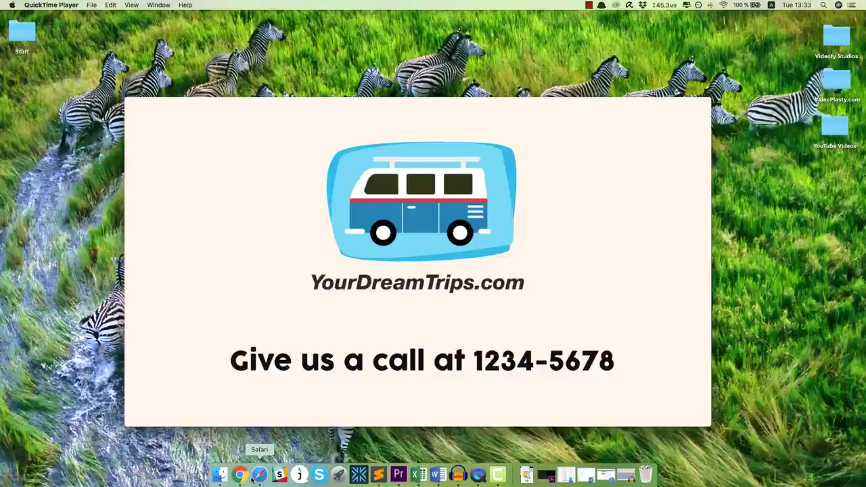
mouse_move(186, 131)
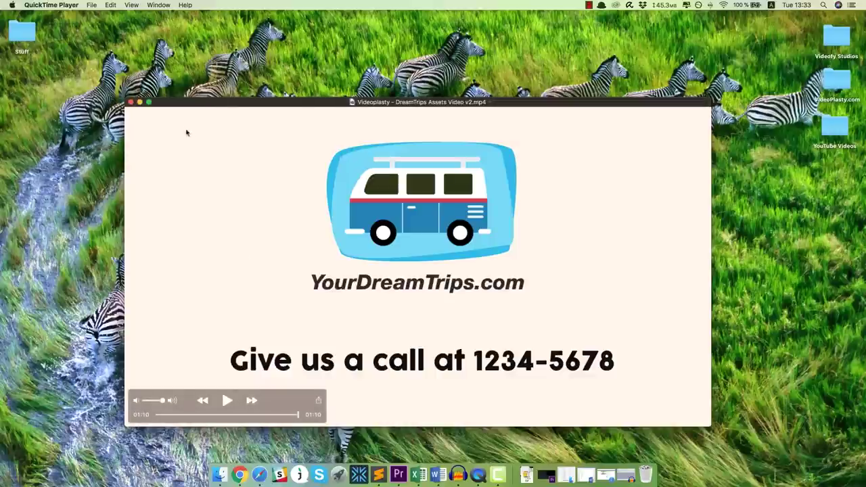
click(139, 102)
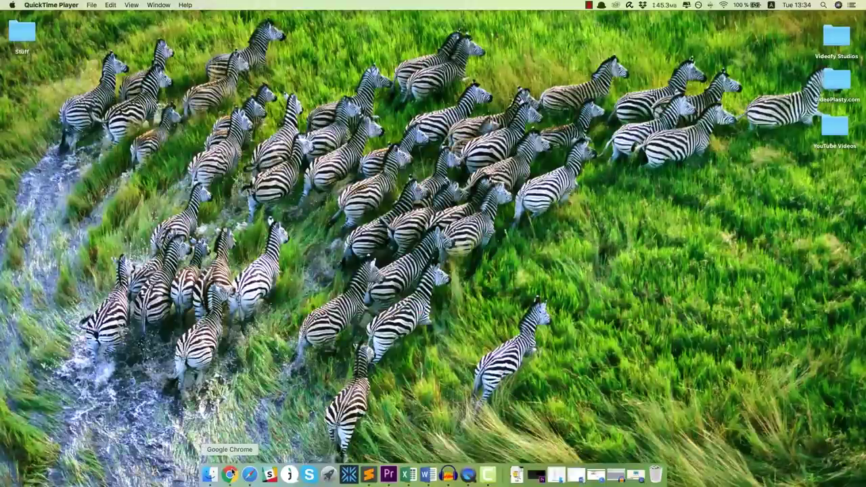
Close the stray Chrome window and bring up Safari on the Videoplasty product page.
click(229, 474)
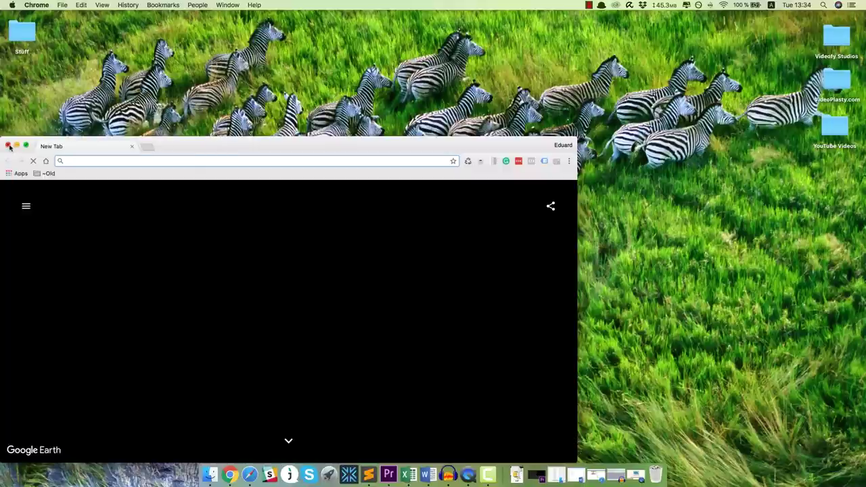
click(10, 145)
click(249, 474)
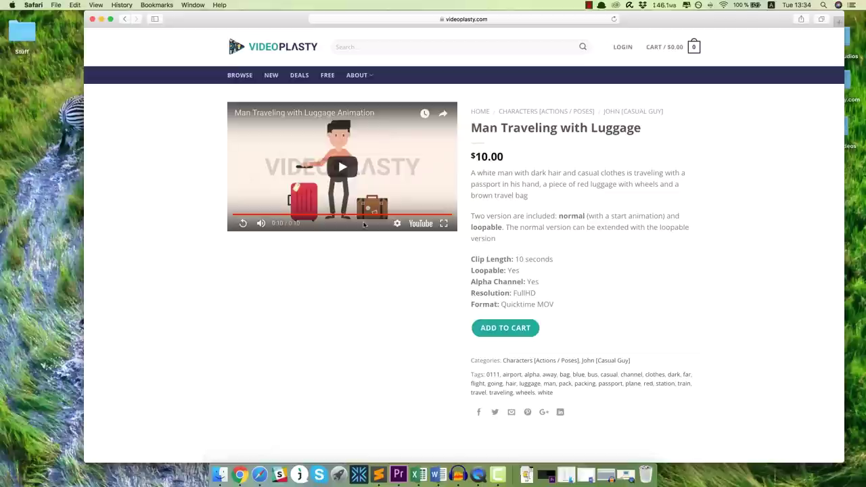
Go to Videoplasty's browse page and scroll down to the Scenes and Travel categories.
click(248, 50)
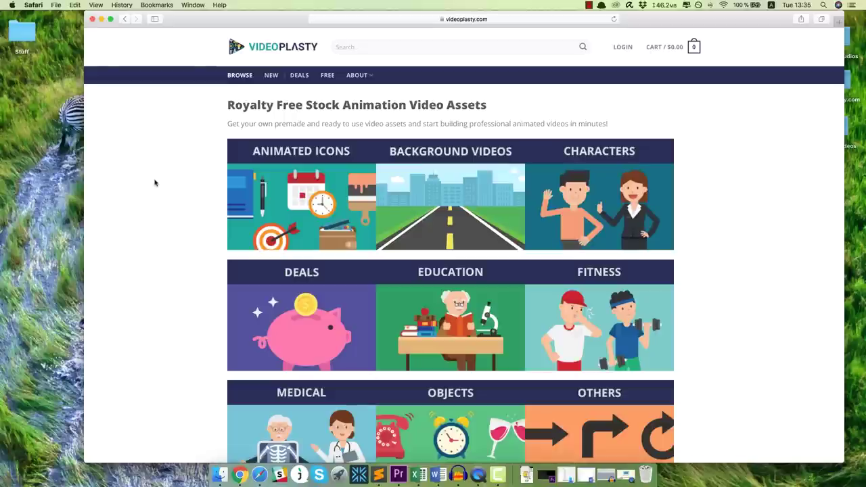
scroll(154, 183, down, 5)
scroll(154, 183, up, 5)
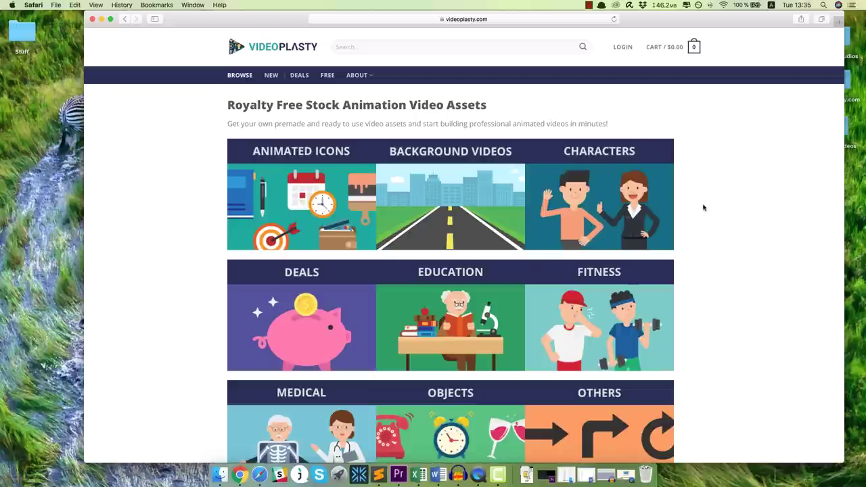
scroll(683, 209, down, 2)
scroll(600, 161, down, 4)
scroll(600, 162, up, 1)
scroll(601, 161, down, 3)
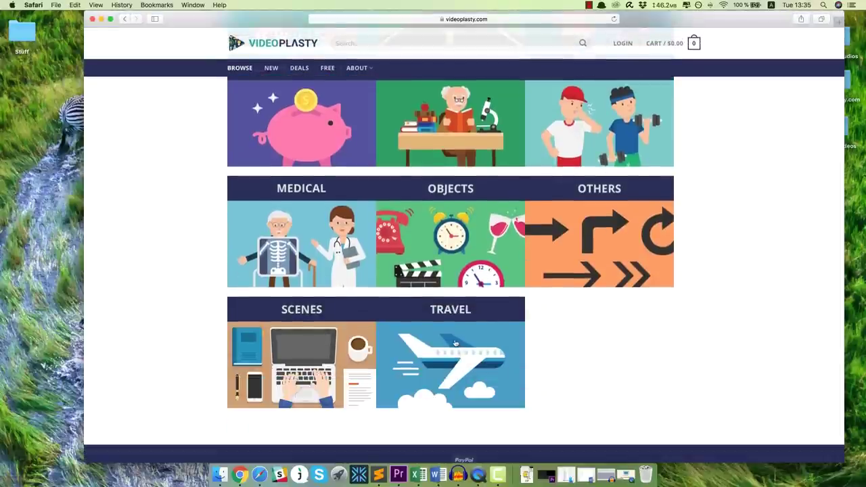
Open the Travel category and the Man Traveling with Luggage product page.
click(455, 344)
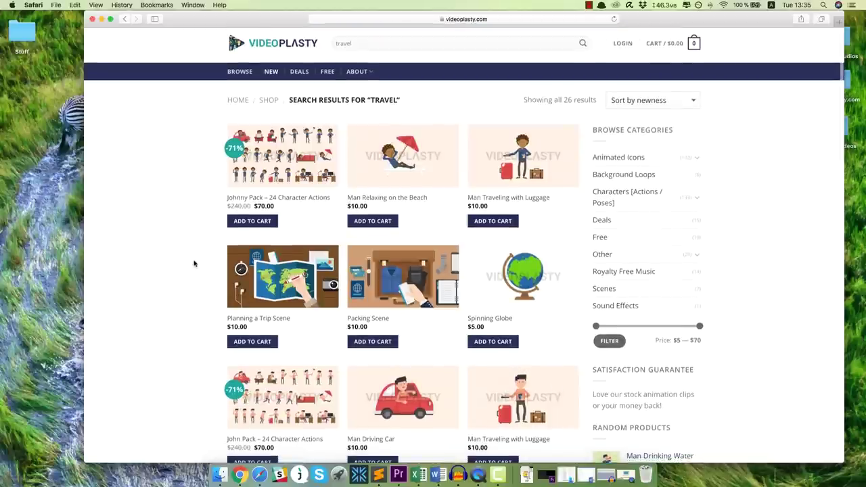
scroll(194, 263, down, 3)
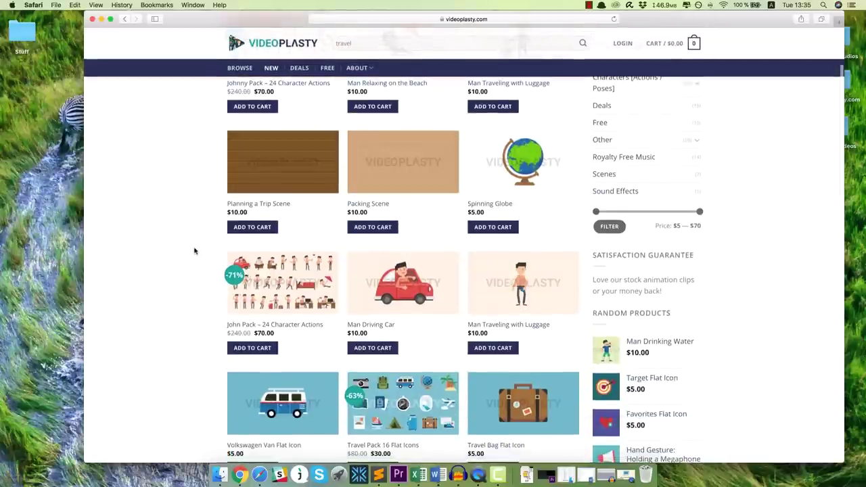
mouse_move(248, 163)
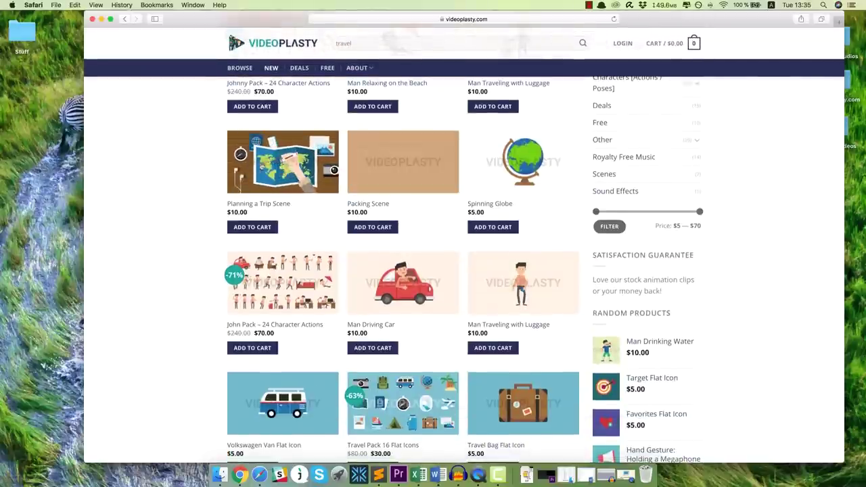
mouse_move(412, 168)
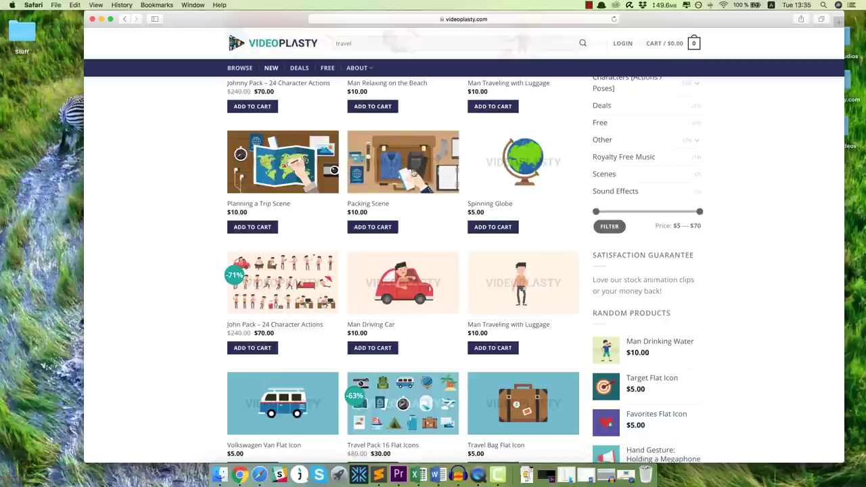
mouse_move(524, 286)
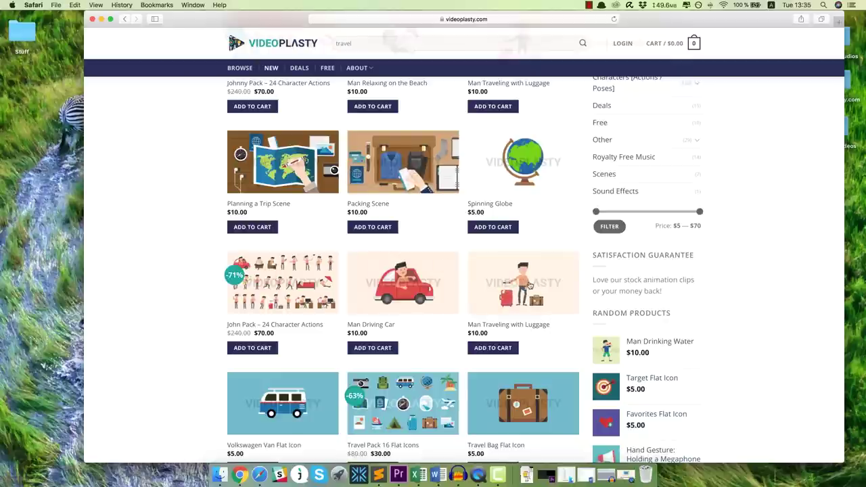
click(504, 278)
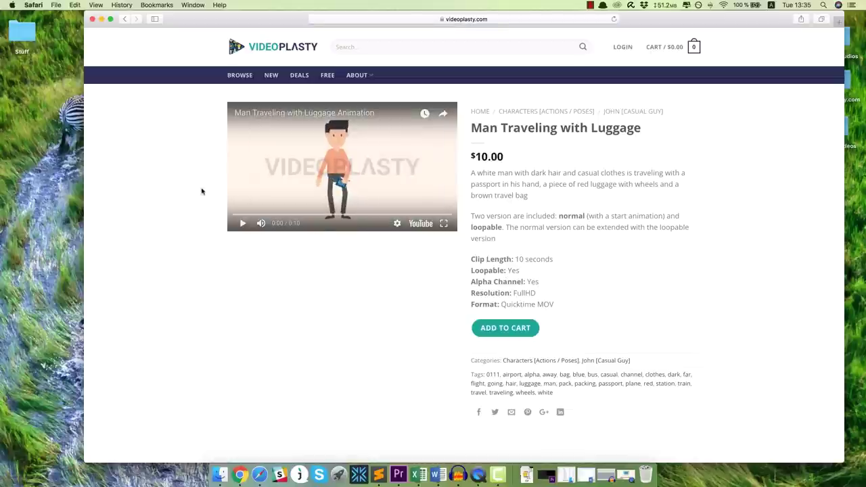
Play and pause the clip's YouTube preview, then return to the travel search results.
click(242, 223)
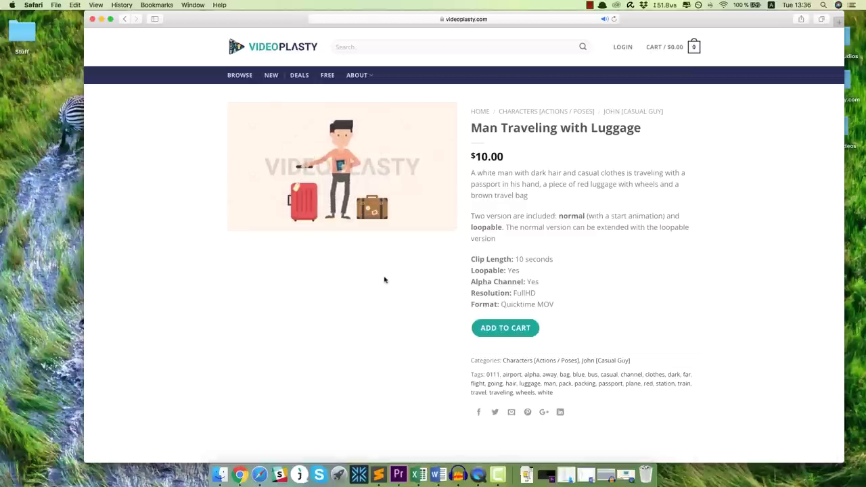
mouse_move(255, 141)
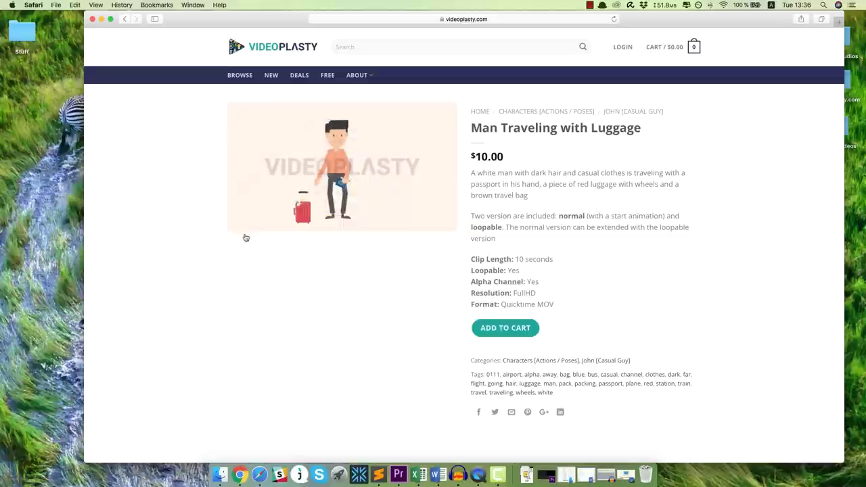
click(242, 224)
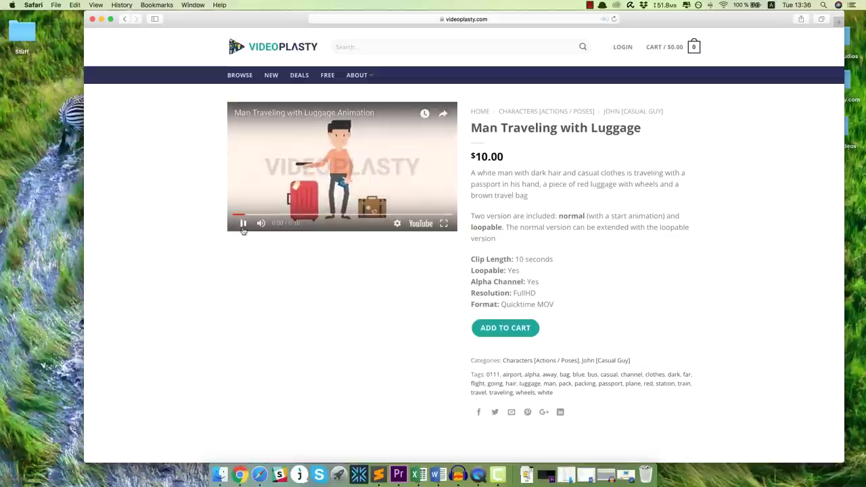
click(123, 19)
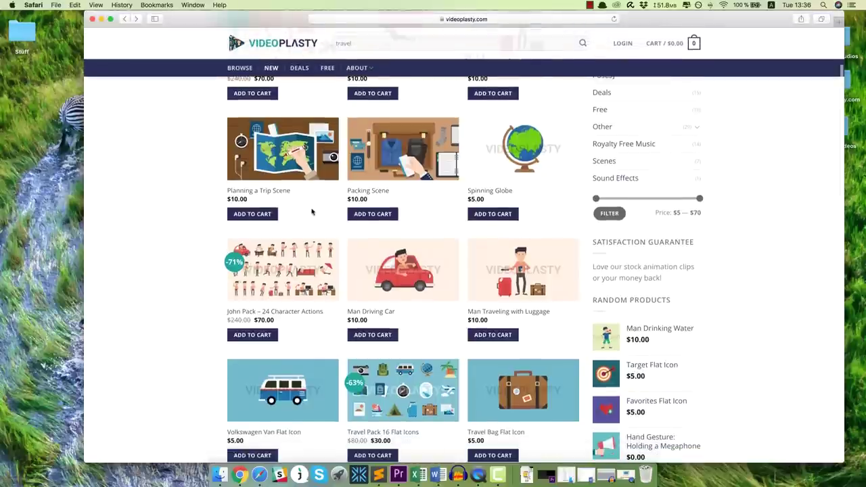
scroll(312, 213, down, 3)
scroll(458, 284, down, 2)
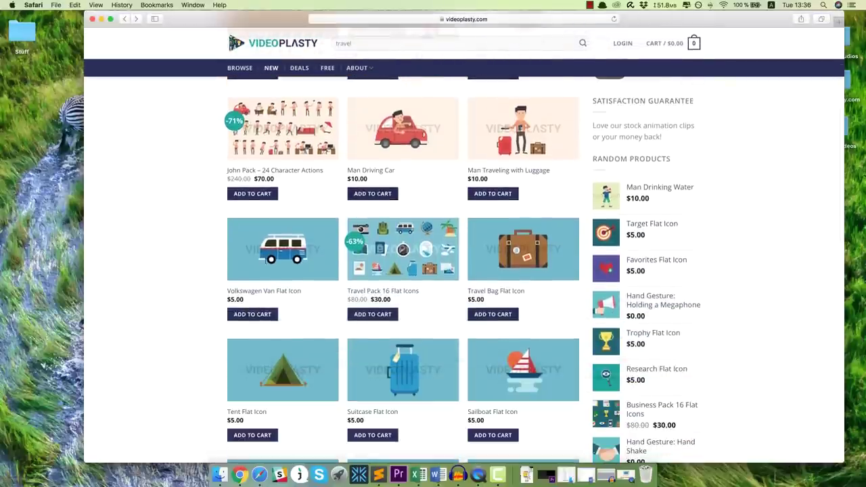
Scroll further down the Videoplasty travel search results.
scroll(354, 245, down, 4)
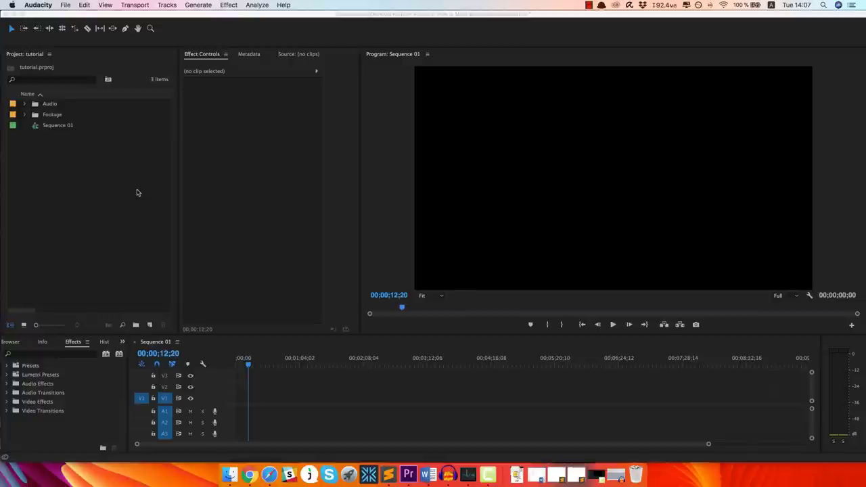
Review Van_10s-Alpha.mov, TravelVO.wav, Acoustic Upbeat_1.wav and Travel-SCRIPT in VP Assets, then return to Premiere.
click(229, 474)
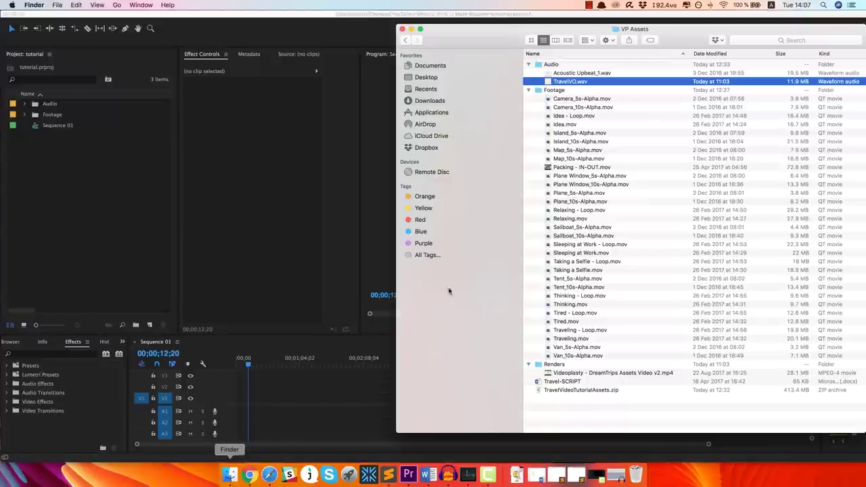
click(587, 356)
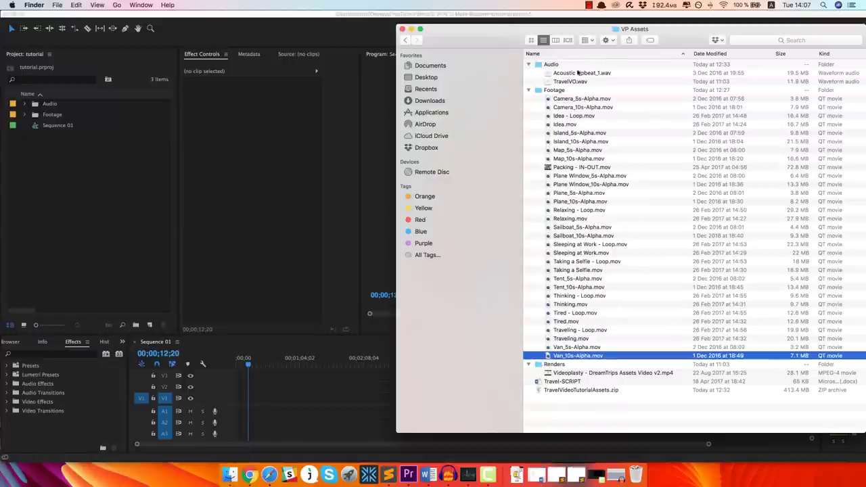
click(559, 82)
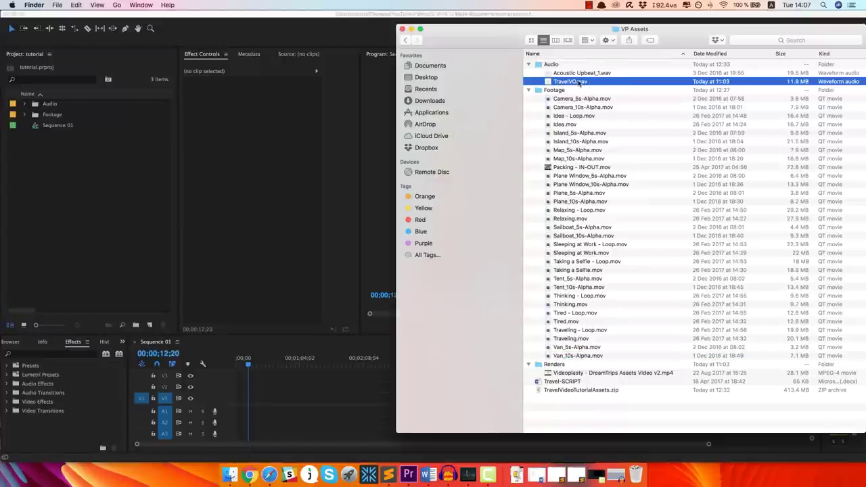
click(579, 73)
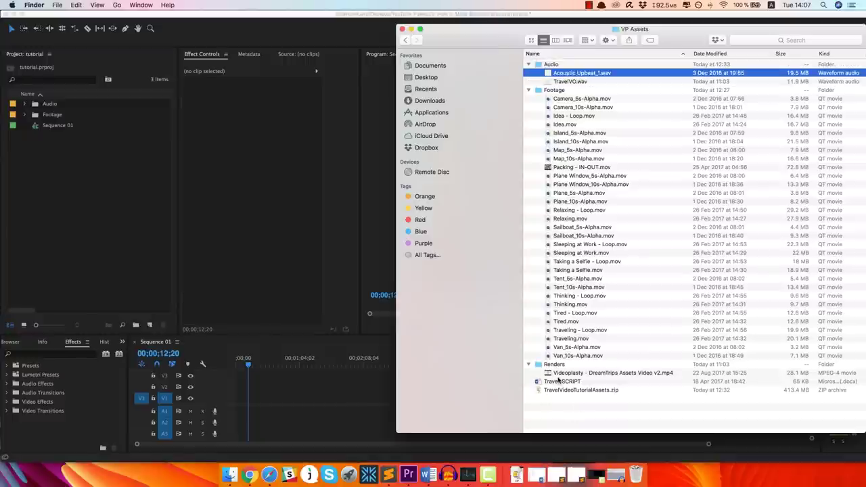
click(560, 382)
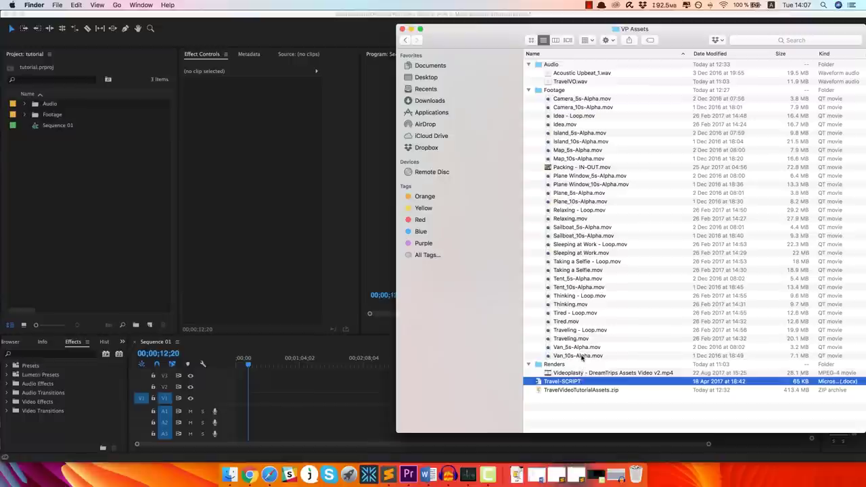
click(71, 166)
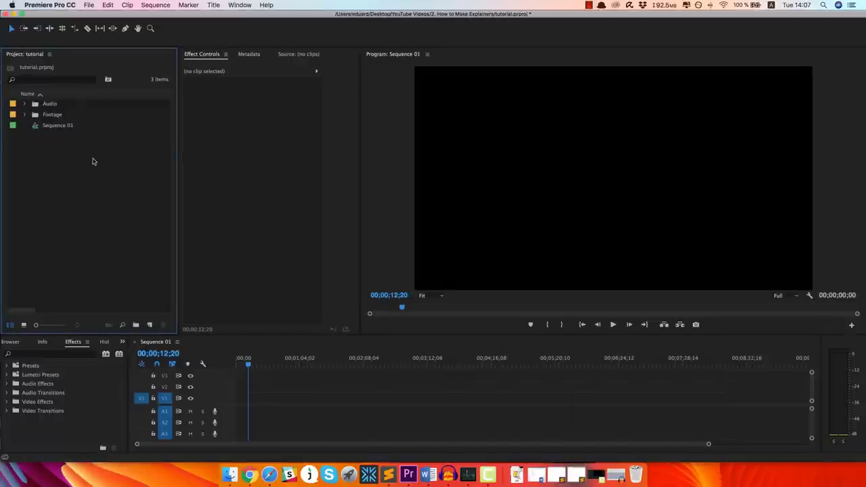
Expand and collapse the Audio and Footage bins to check their contents.
click(25, 105)
click(25, 104)
click(25, 115)
click(25, 115)
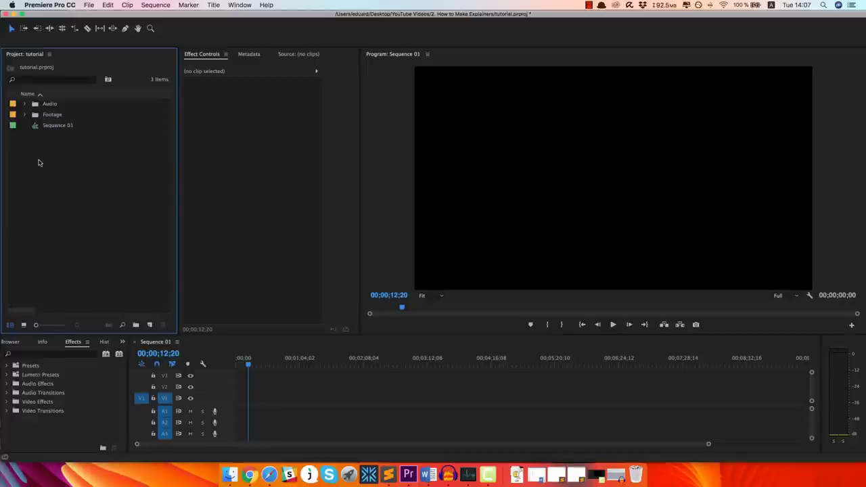
Create a 1920x1080 colour matte fff3e9 named background and place it on V1.
right_click(40, 163)
mouse_move(72, 201)
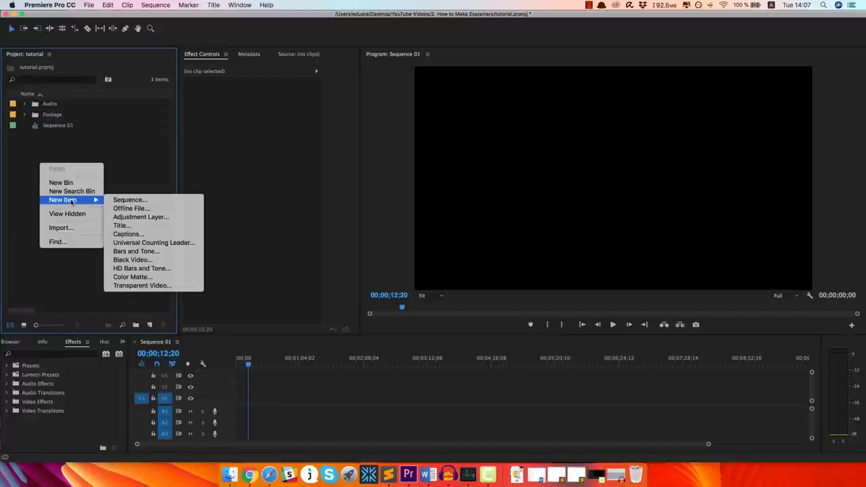
click(141, 281)
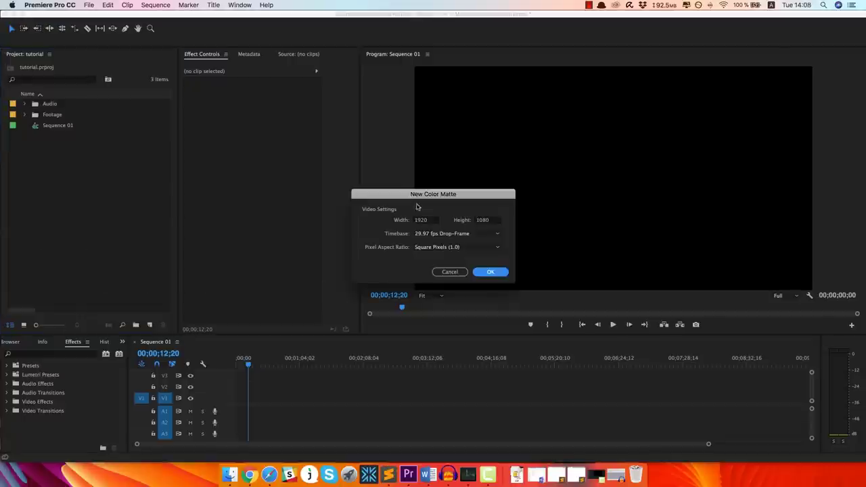
click(493, 272)
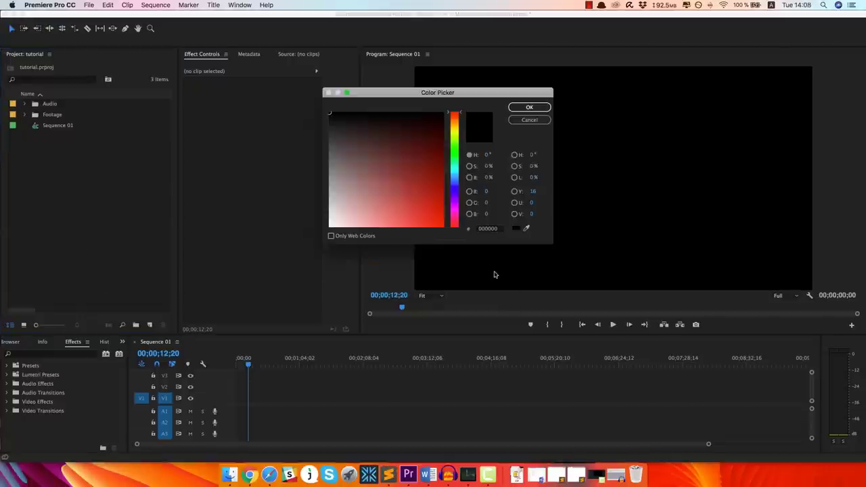
click(492, 228)
text(fff3e9)
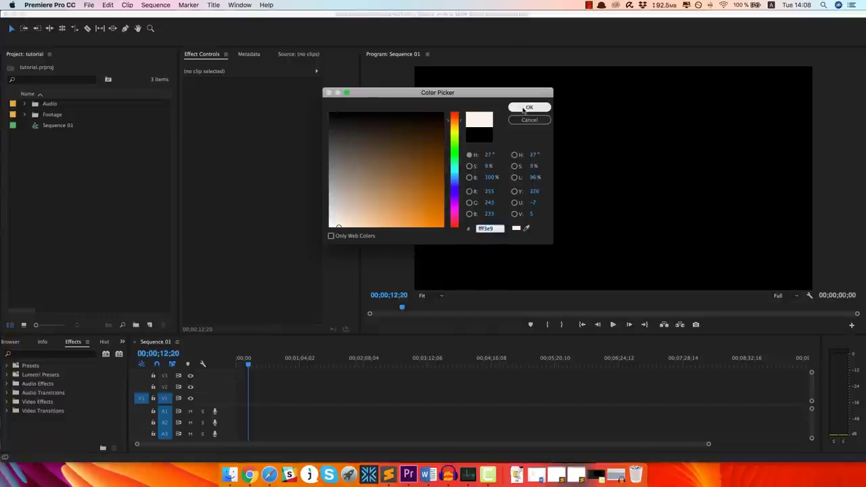
click(527, 108)
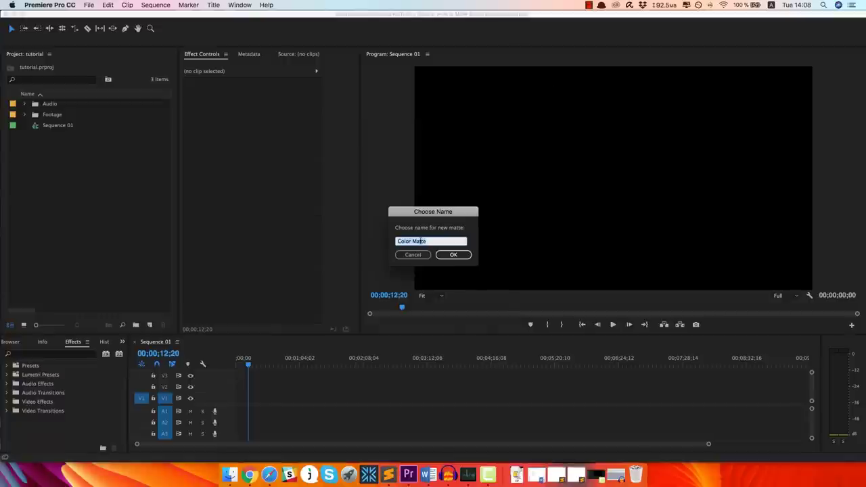
text(background)
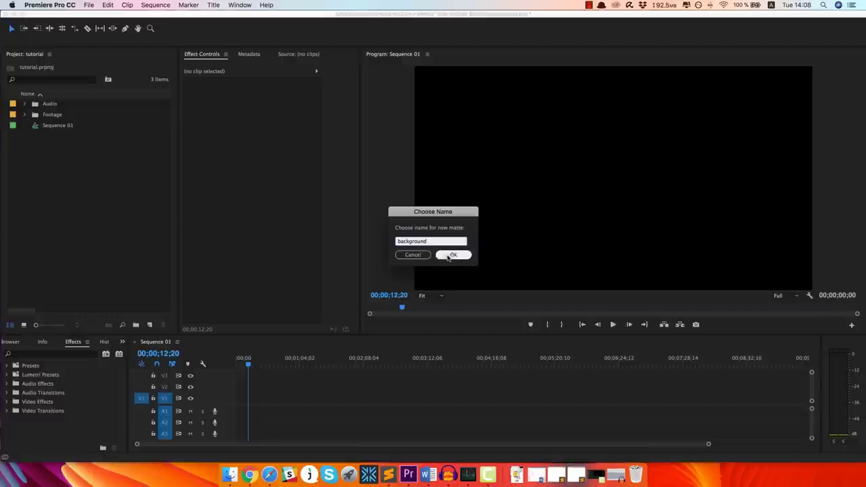
click(451, 255)
drag(54, 115, 315, 400)
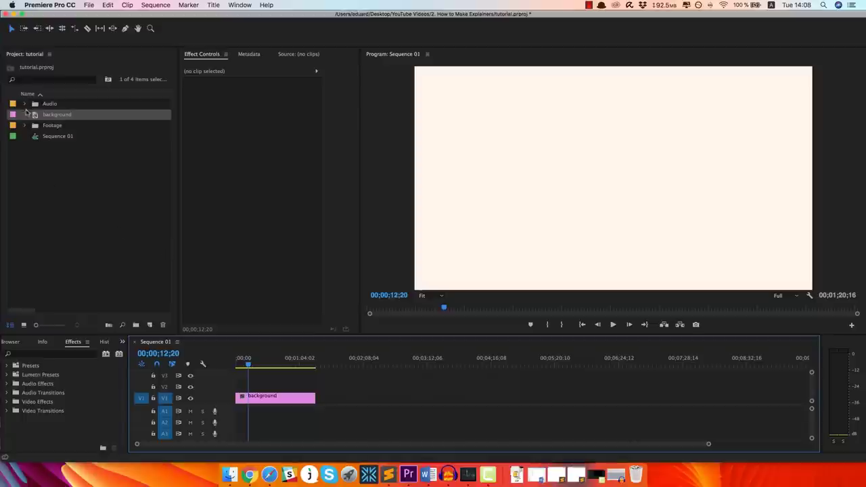
Add Acoustic Upbeat_1.wav to track A1, preview it, and start editing its volume level.
click(25, 103)
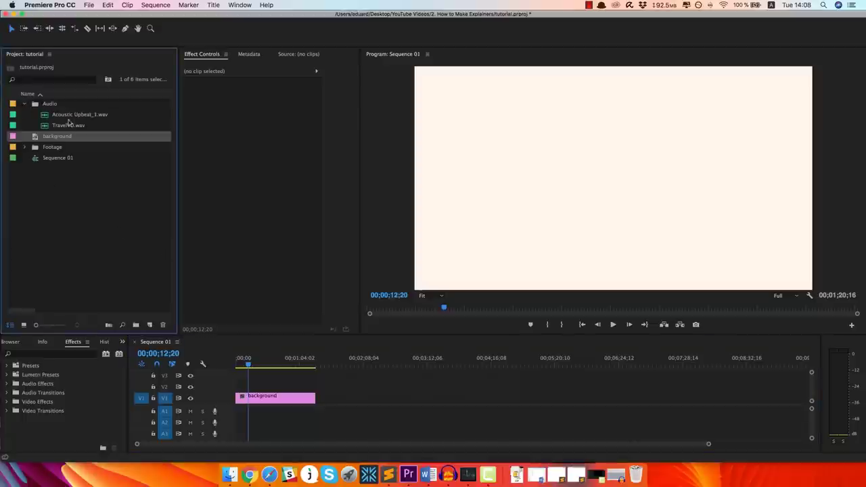
drag(72, 114, 264, 410)
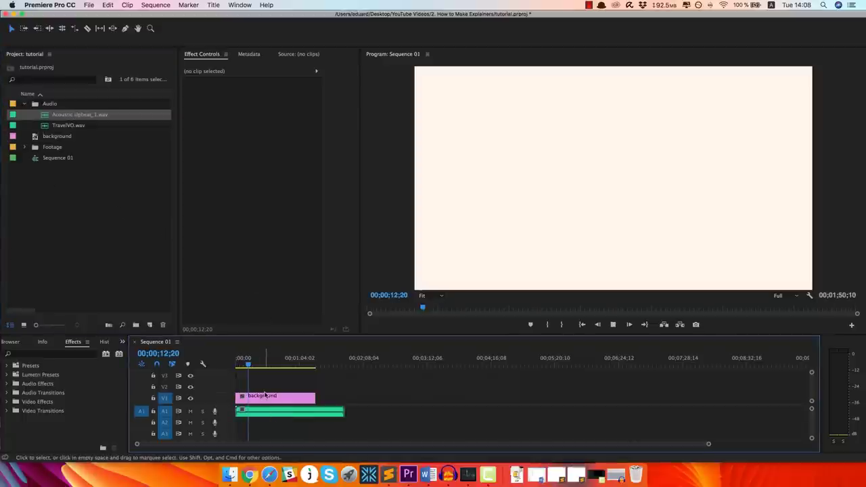
key(space)
key(XF86AudioRaiseVolume)
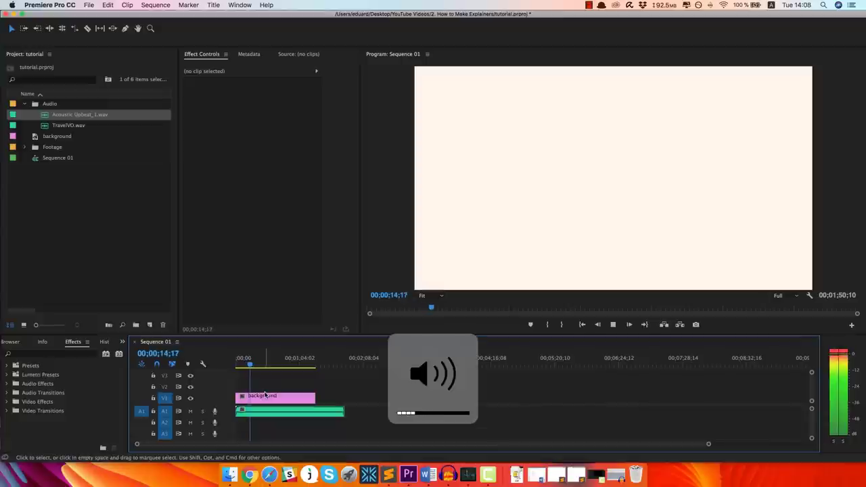
key(space)
click(261, 411)
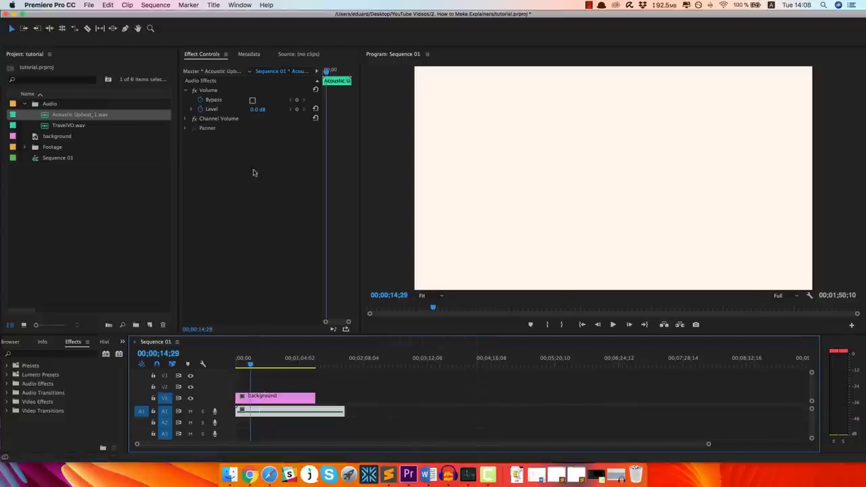
click(251, 108)
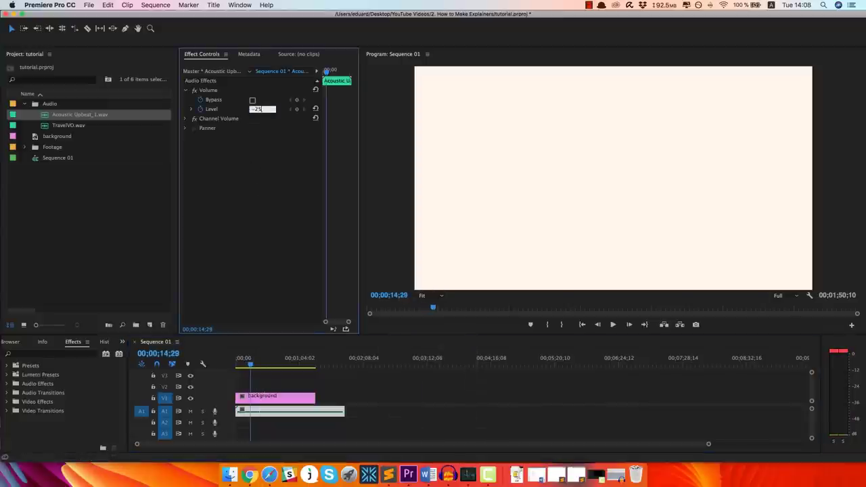
Set the music's volume level to -25 dB and preview the quieter mix.
text(-25)
key(Return)
key(space)
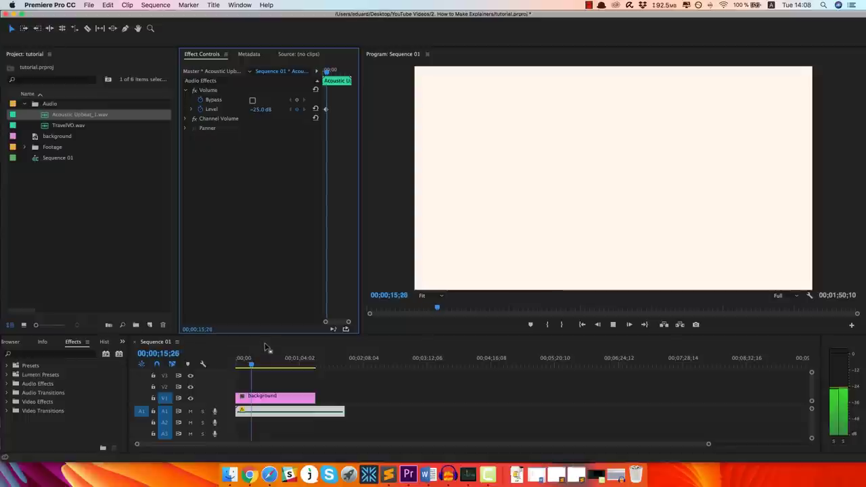
key(space)
Place the TravelVO.wav voiceover on track A2 and zoom the timeline in.
click(72, 126)
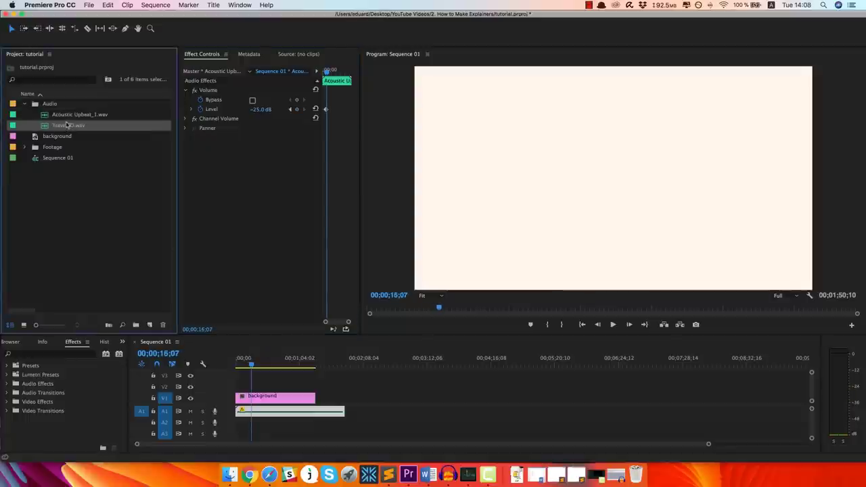
drag(57, 129, 254, 426)
key(equal)
key(equal)
key(equal)
key(equal)
key(equal)
key(equal)
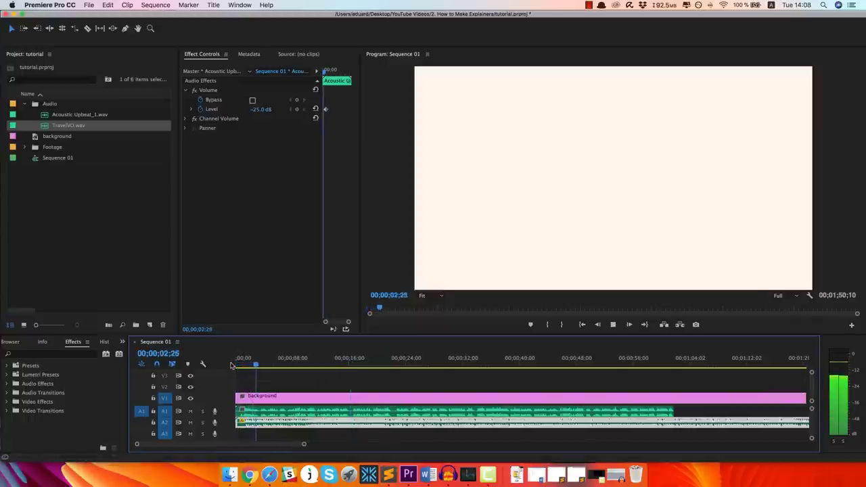
key(space)
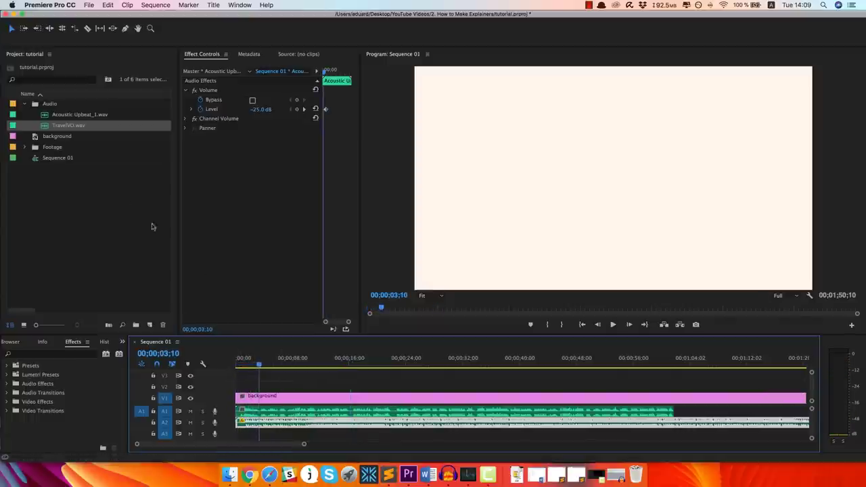
Place the Tired.mov character clip on track V2 above the background and preview from the start.
click(25, 148)
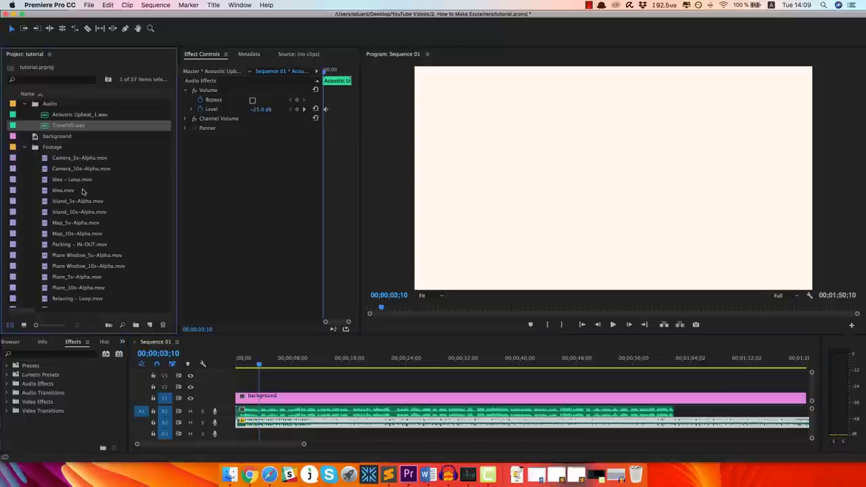
scroll(81, 192, down, 8)
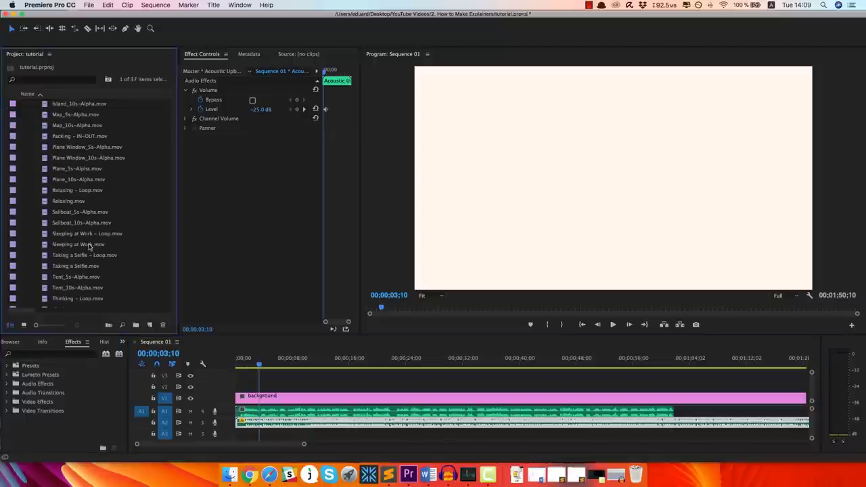
scroll(90, 247, down, 3)
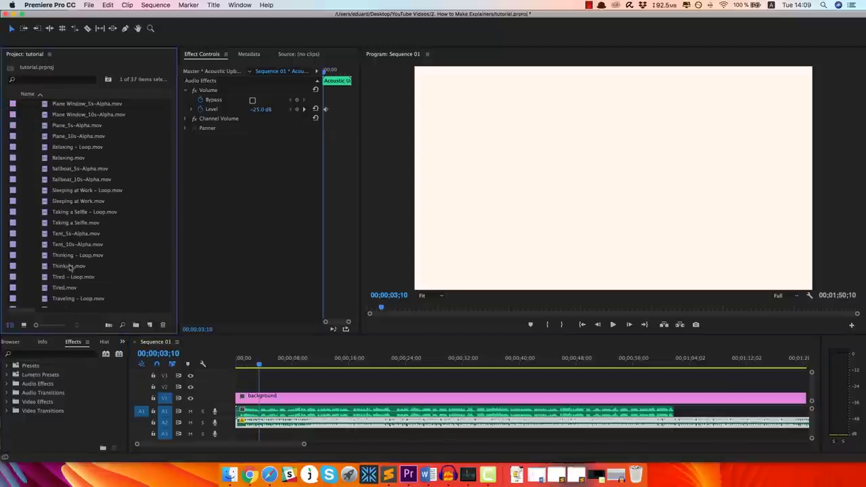
click(64, 288)
scroll(64, 270, down, 2)
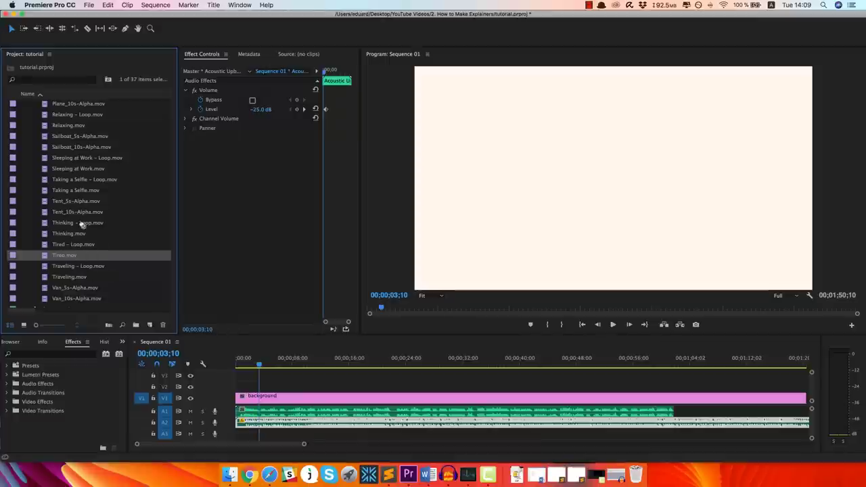
drag(267, 366, 247, 368)
click(245, 364)
key(space)
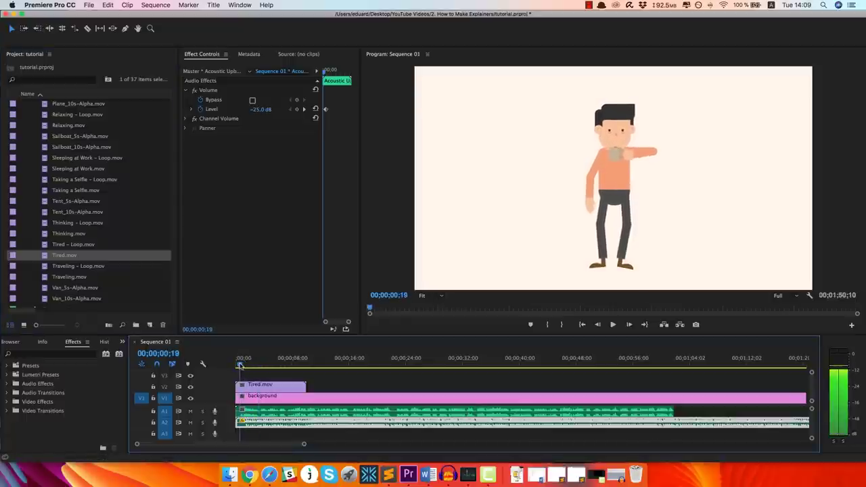
drag(246, 364, 240, 365)
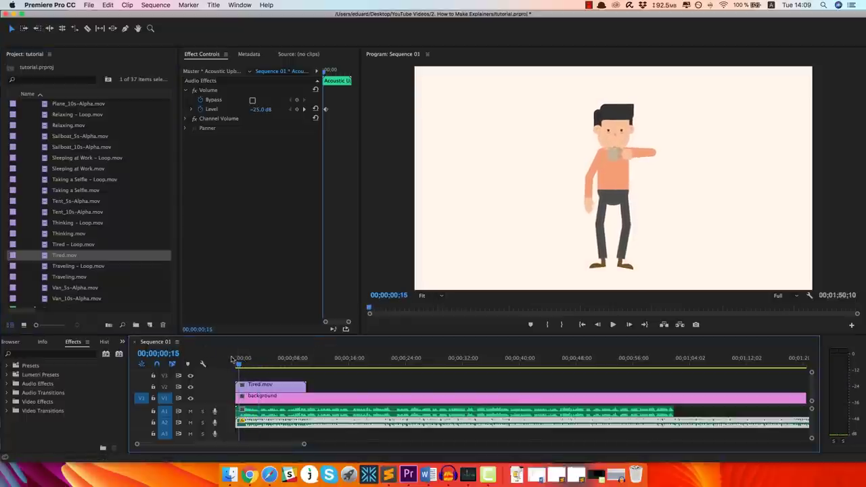
Trim Tired.mov's end to about 5 seconds, check it at 00;00;03;11, and zoom in.
drag(303, 385, 272, 386)
key(space)
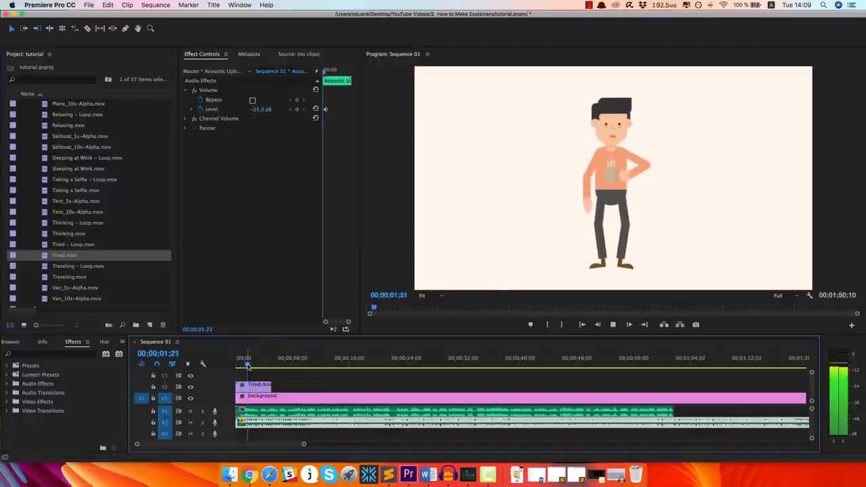
key(space)
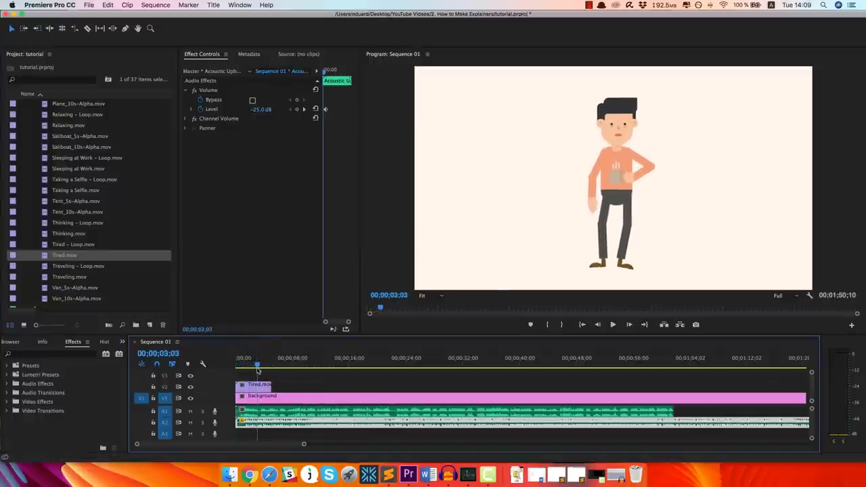
drag(257, 365, 260, 365)
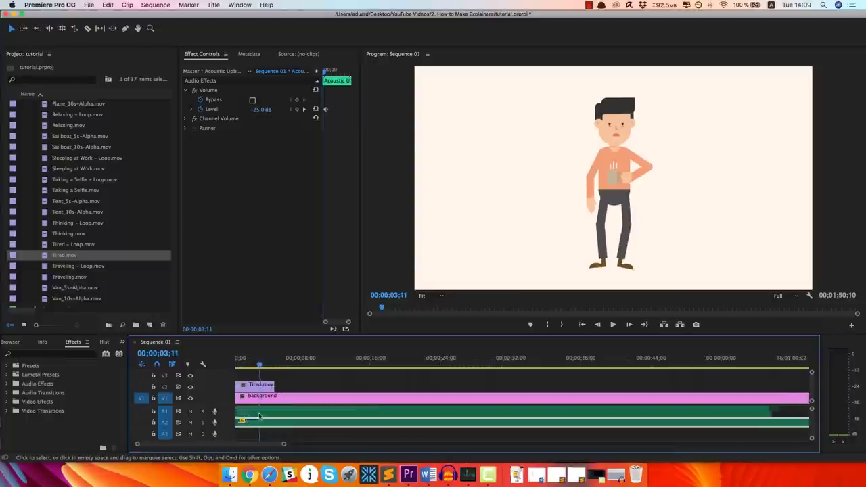
key(=)
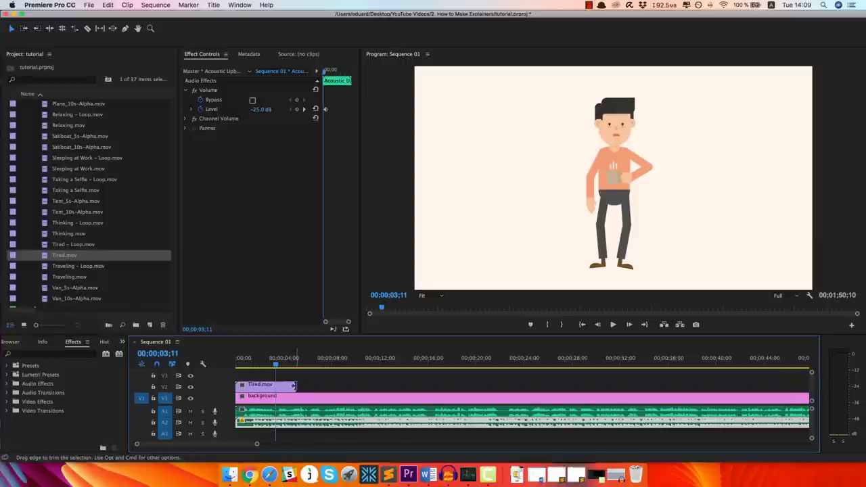
Place Sleeping at Work.mov on V2 right where Tired.mov ends.
click(294, 386)
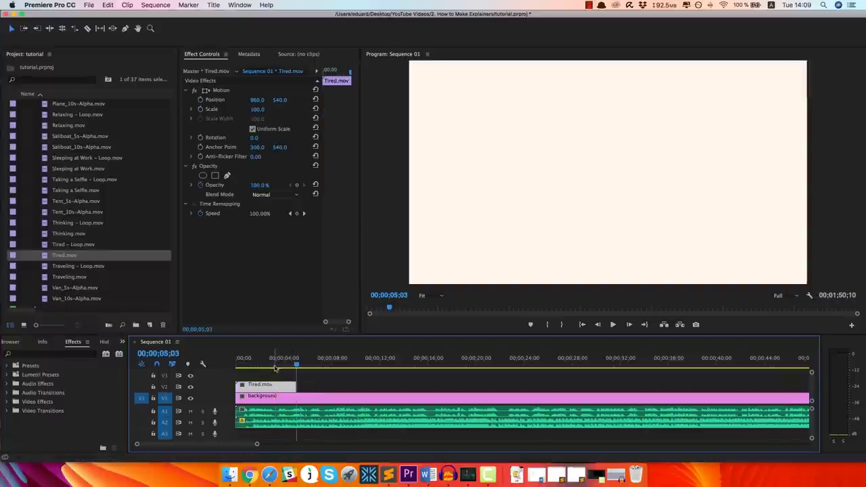
click(276, 365)
drag(276, 366, 274, 386)
scroll(83, 267, down, 1)
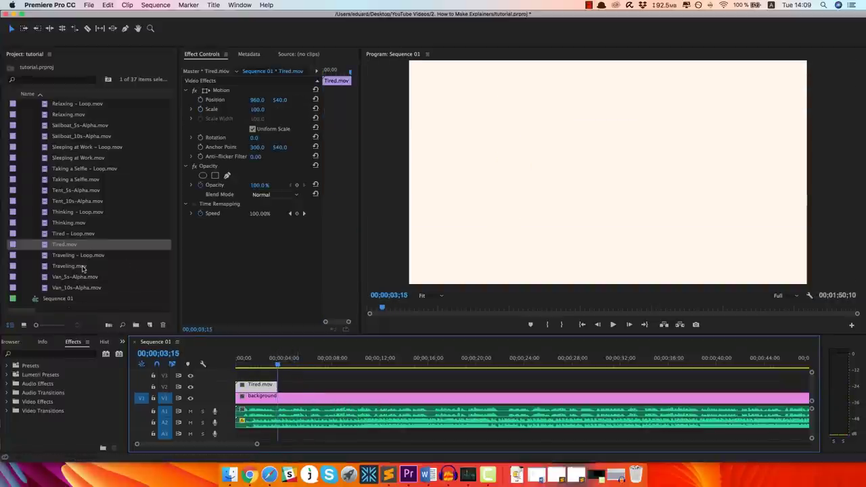
scroll(83, 268, up, 4)
click(69, 201)
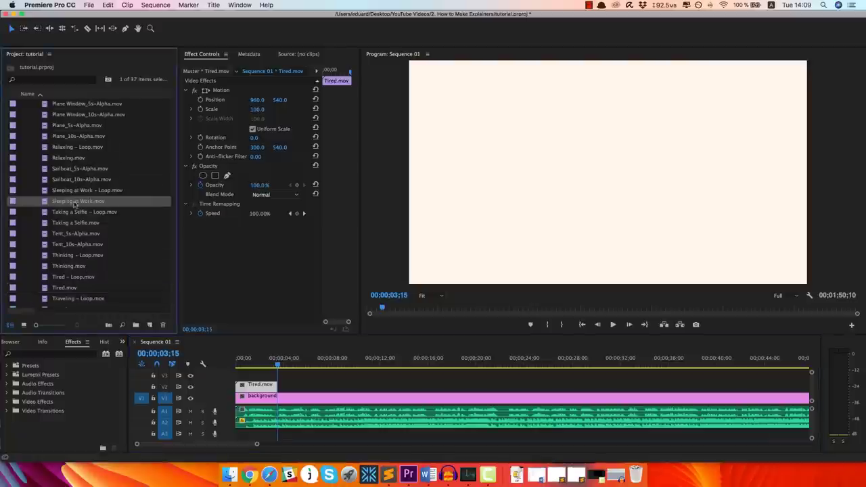
drag(282, 363, 240, 366)
Preview the new clip and trim Sleeping at Work.mov's end back to a brief piece.
key(space)
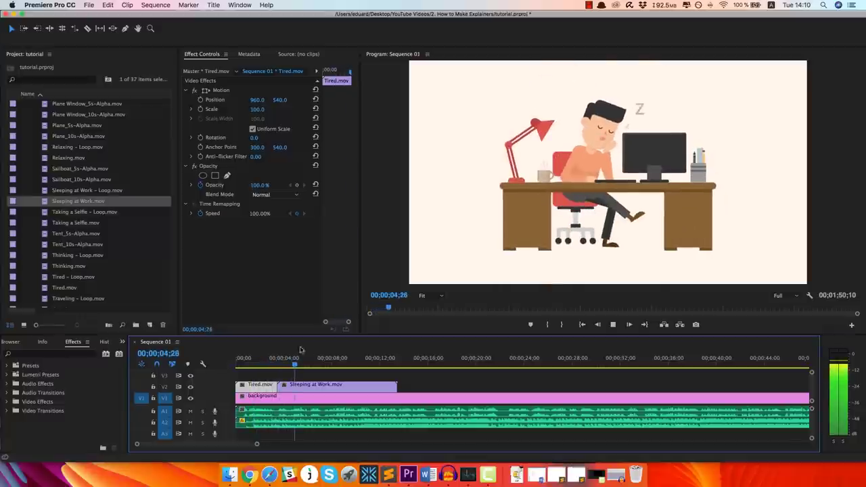
mouse_move(313, 366)
mouse_down()
mouse_move(299, 366)
mouse_move(317, 365)
mouse_move(308, 366)
mouse_up()
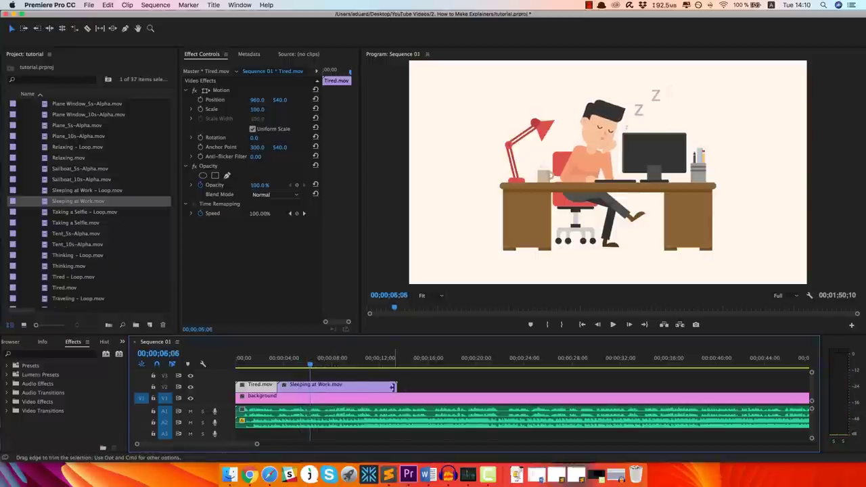
drag(393, 387, 290, 386)
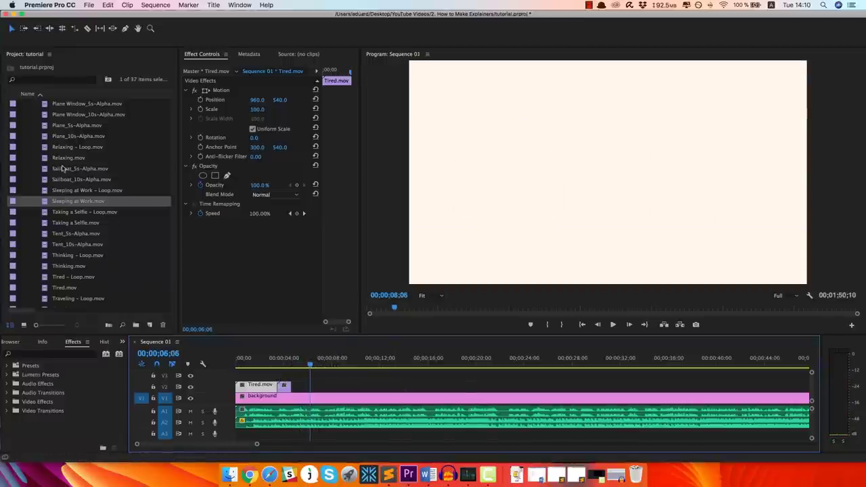
Add Idea.mov to the track at the playhead and shorten it.
scroll(62, 169, up, 1)
scroll(62, 169, up, 7)
click(62, 126)
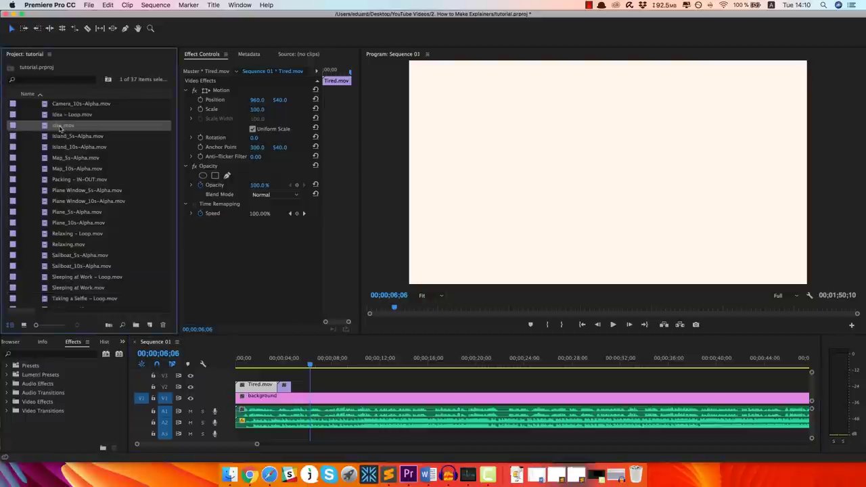
drag(60, 127, 311, 387)
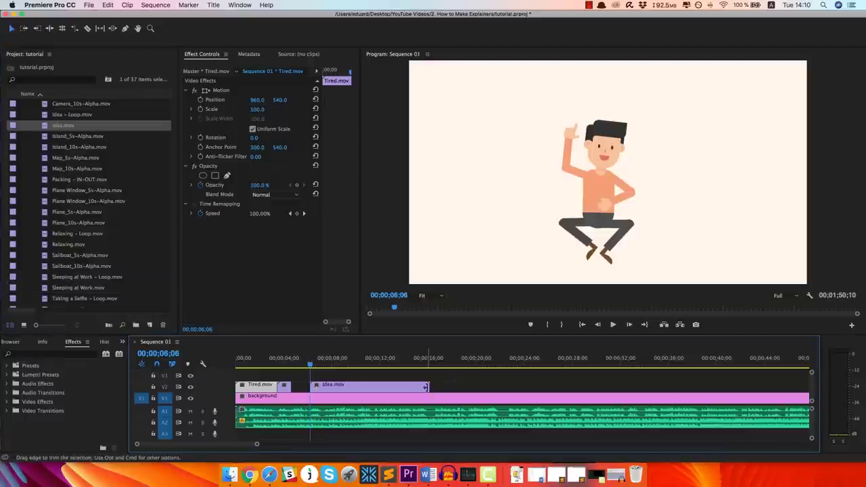
drag(407, 387, 335, 389)
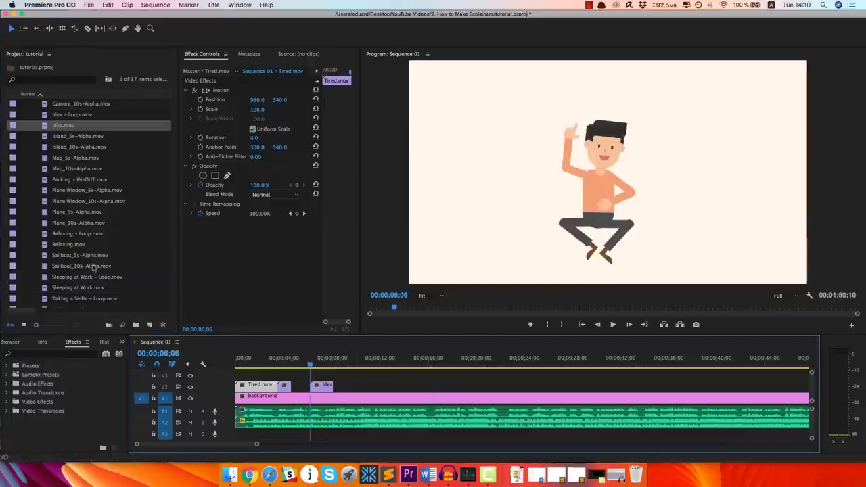
Insert Thinking.mov into the gap before Idea.mov, trimmed to fit.
scroll(67, 242, down, 5)
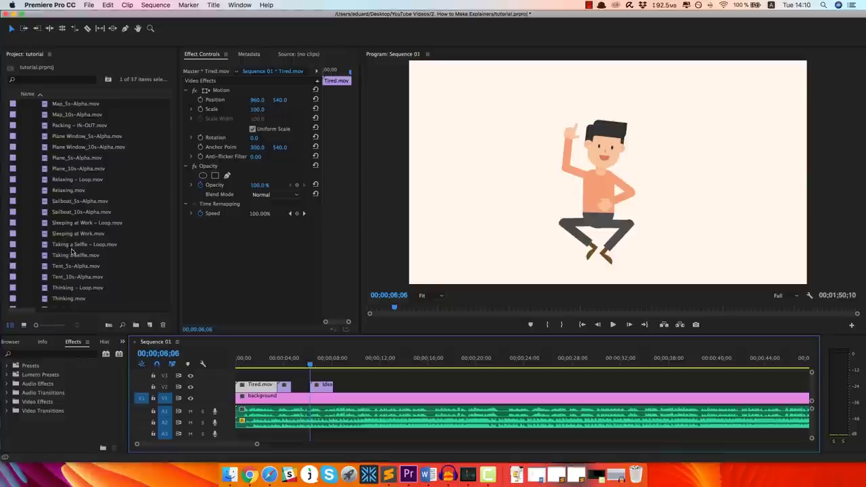
scroll(64, 260, down, 2)
click(67, 278)
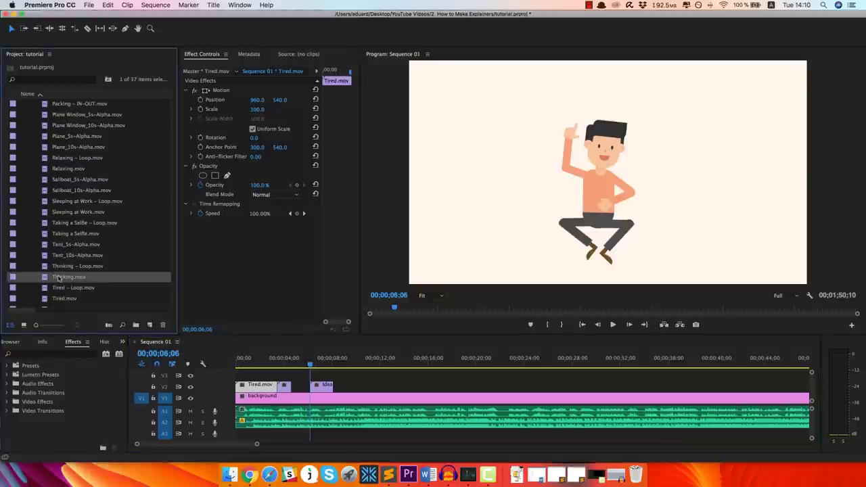
drag(298, 357, 315, 376)
drag(427, 375, 303, 386)
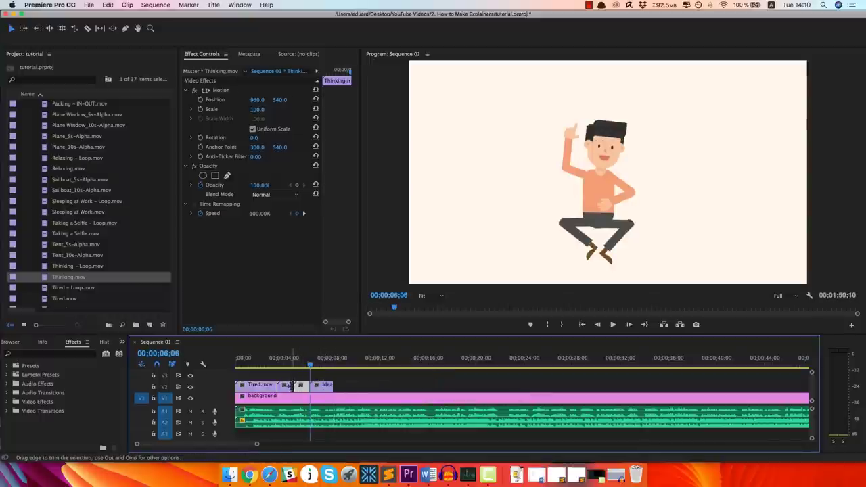
Play the sequence from the start and review the cut around 00;00;07.
key(Home)
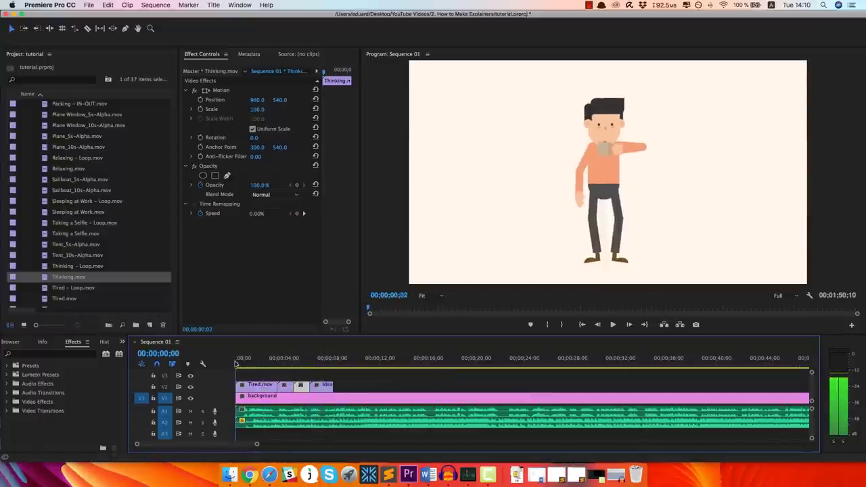
key(space)
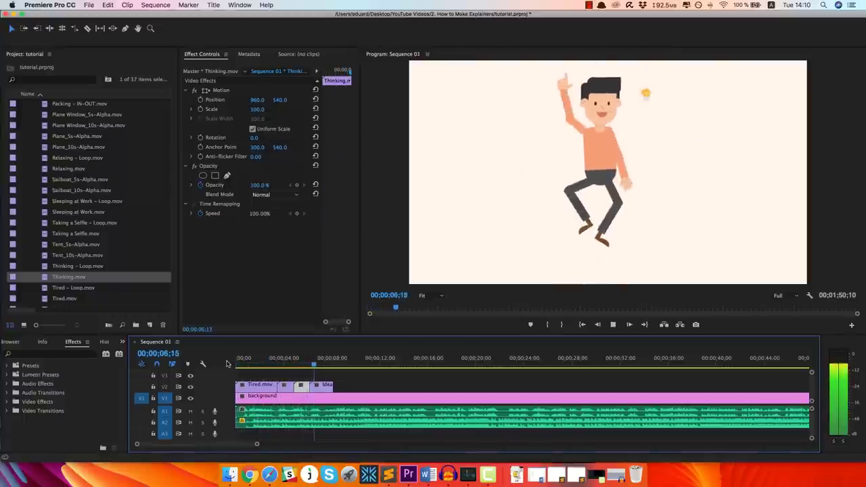
key(space)
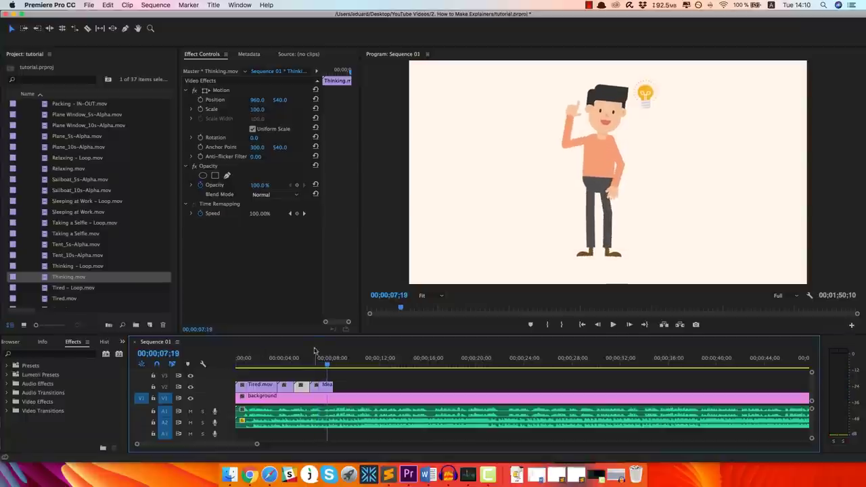
mouse_move(328, 366)
mouse_down()
mouse_move(305, 366)
mouse_move(324, 365)
mouse_up()
scroll(92, 212, up, 2)
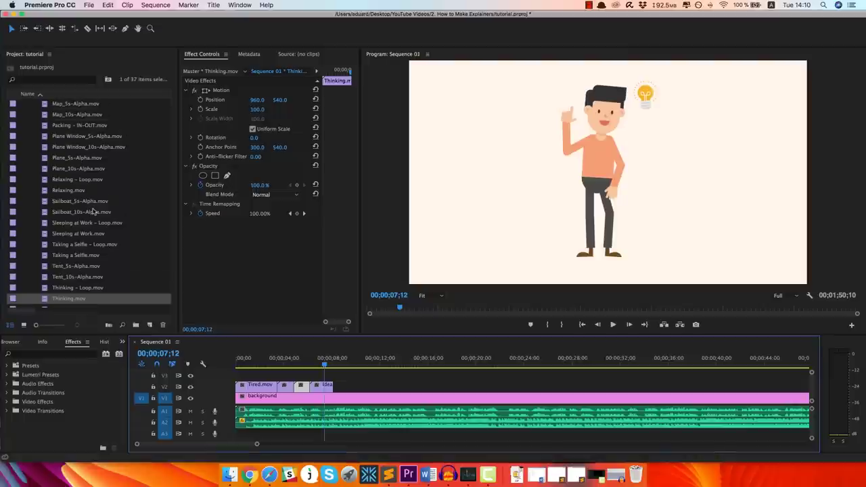
scroll(71, 197, up, 3)
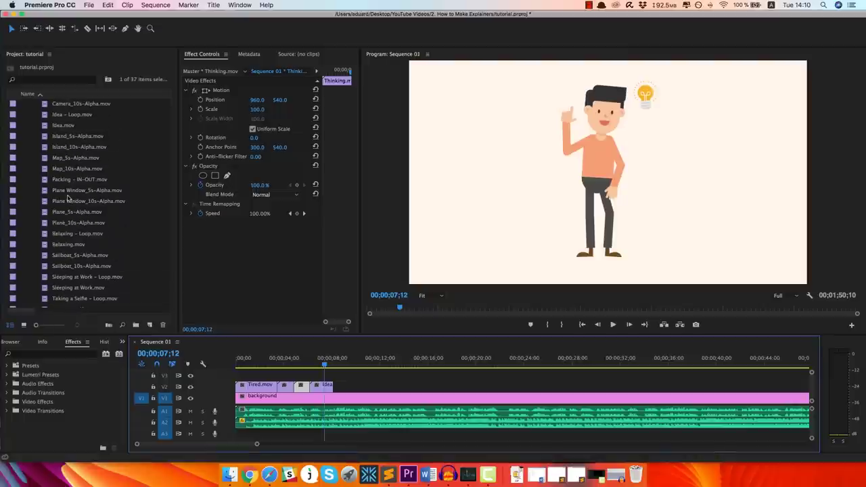
scroll(68, 198, up, 2)
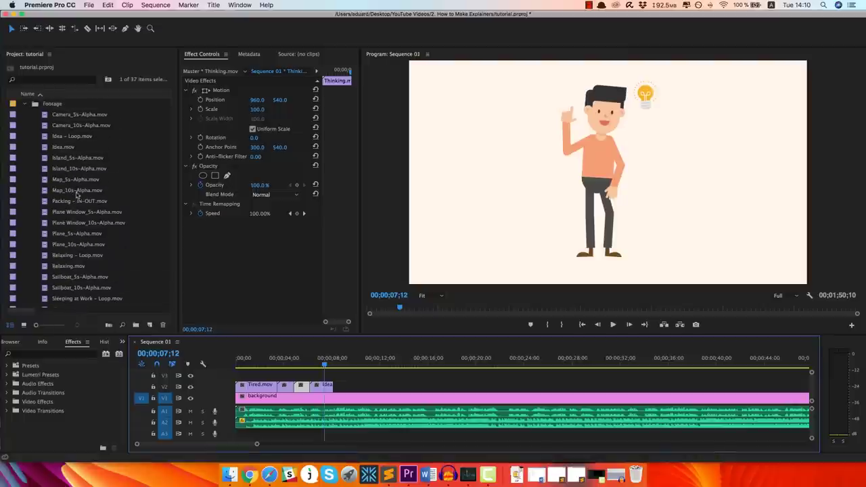
click(74, 201)
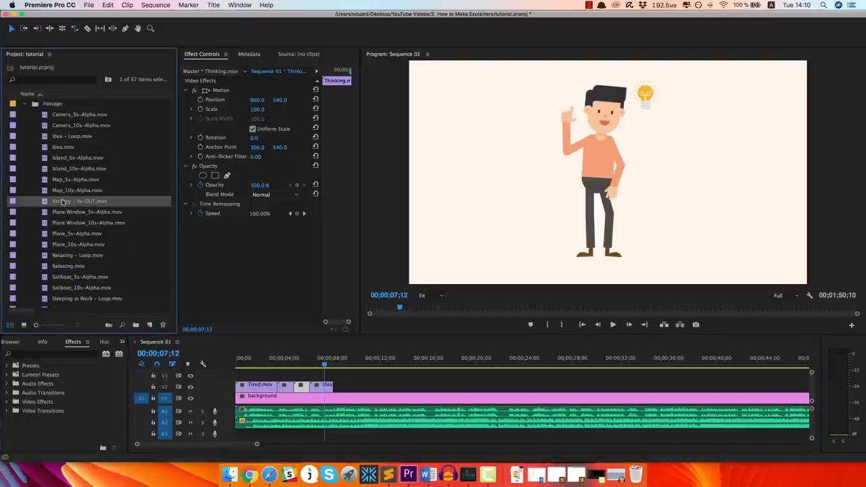
drag(70, 205, 328, 385)
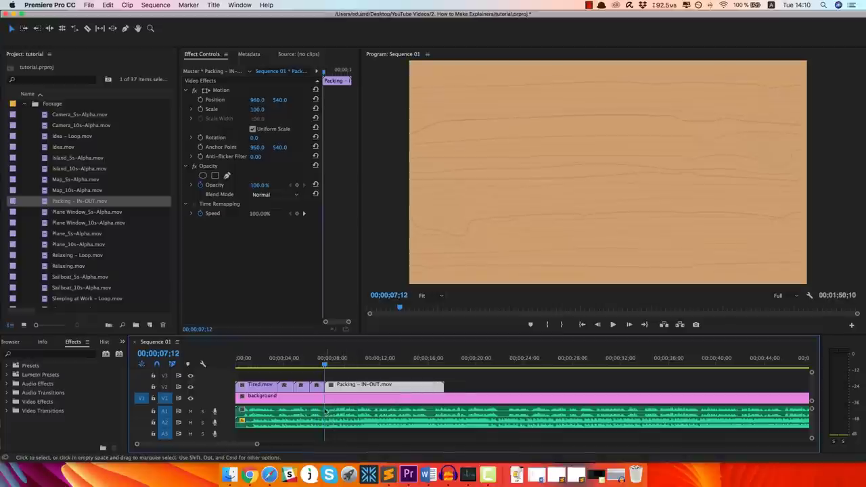
click(317, 365)
key(space)
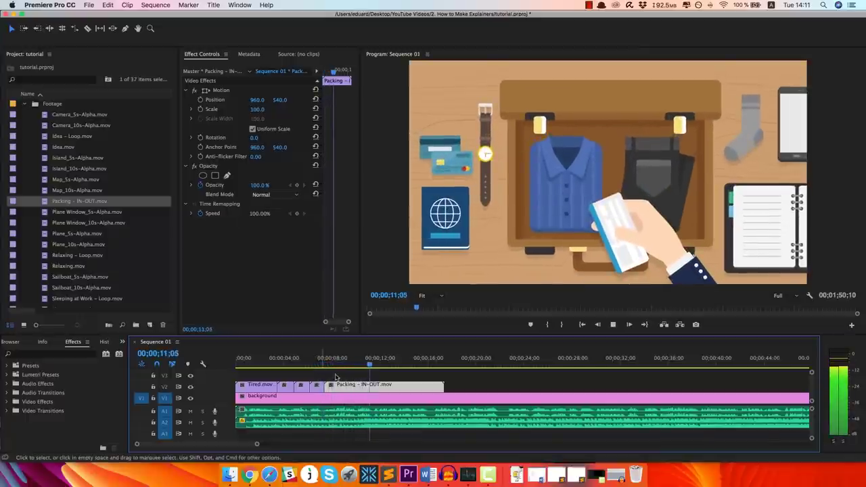
key(space)
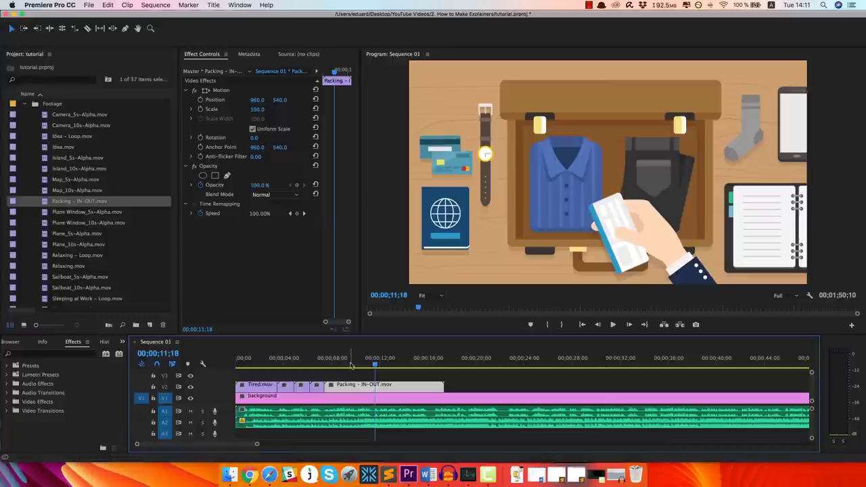
key(space)
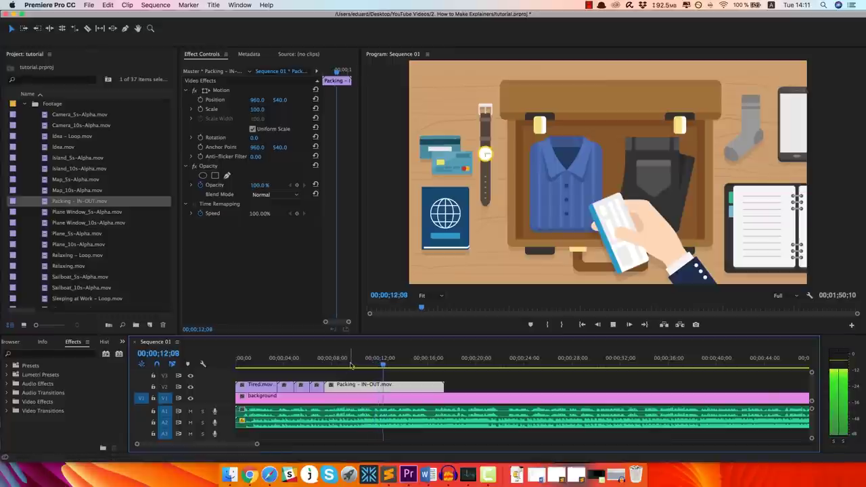
key(space)
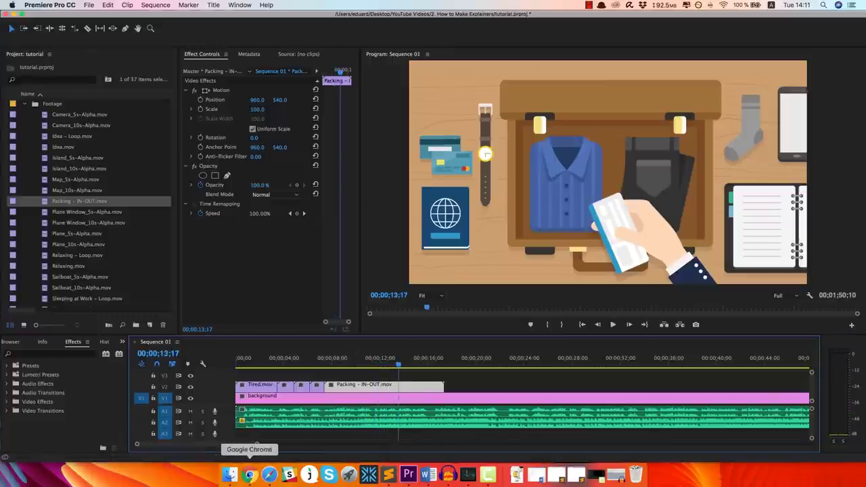
View the Videoplasty reference render from Renders at its 00:14 packing scene, then return to Premiere.
click(231, 474)
double_click(559, 367)
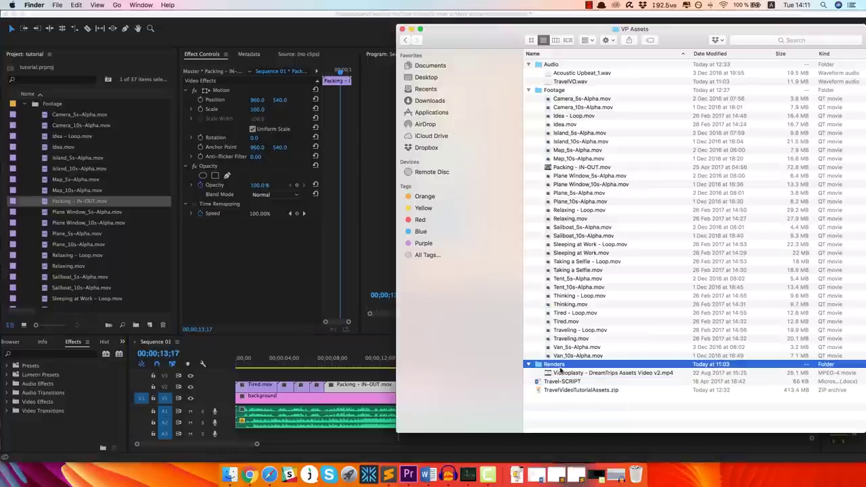
click(602, 65)
double_click(602, 64)
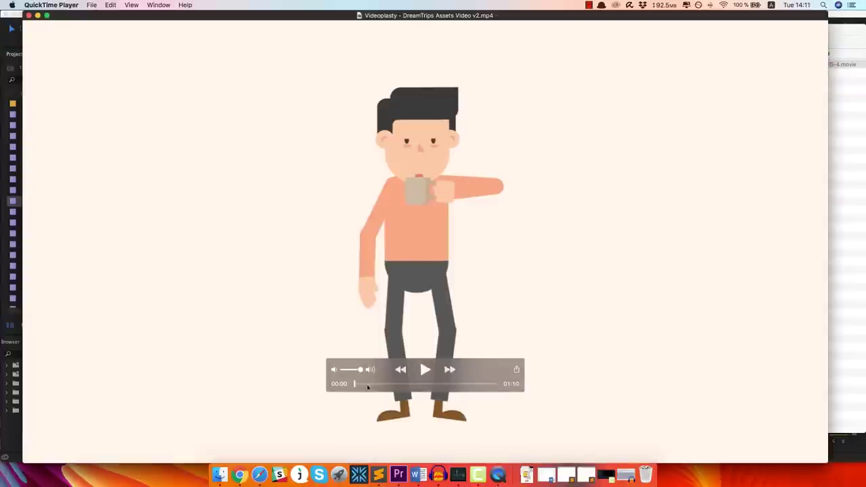
drag(365, 387, 381, 384)
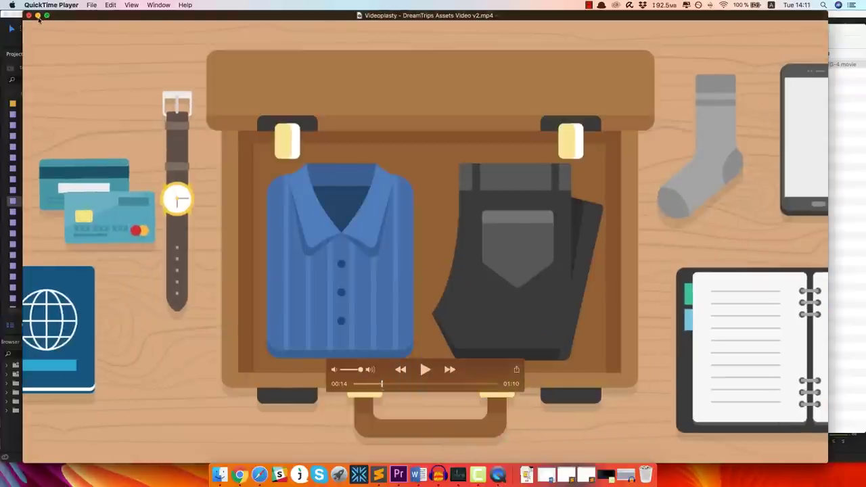
click(38, 16)
click(295, 345)
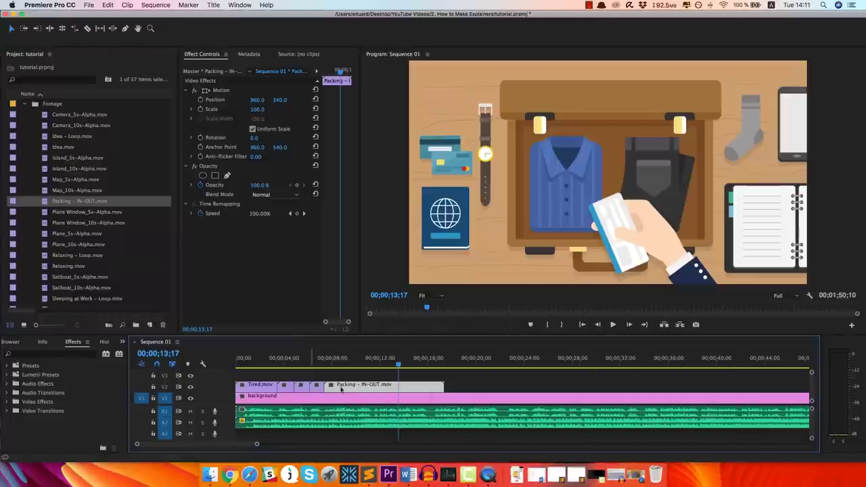
scroll(55, 269, down, 5)
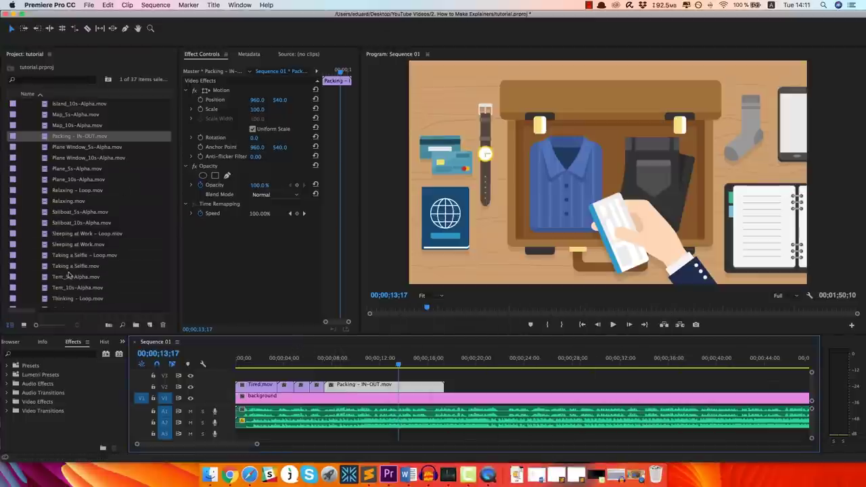
Add Traveling.mov to the timeline and trim the Packing clip to end near 10;07.
scroll(74, 278, down, 1)
click(72, 288)
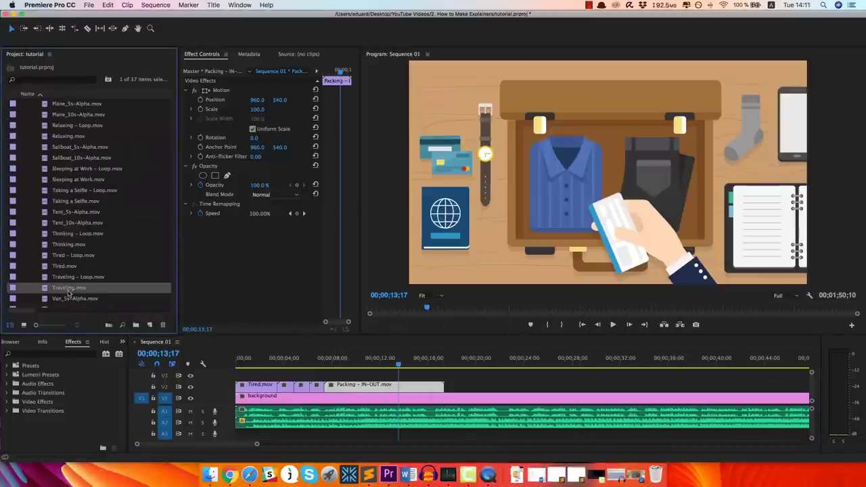
drag(334, 329, 372, 384)
drag(333, 363, 330, 365)
key(space)
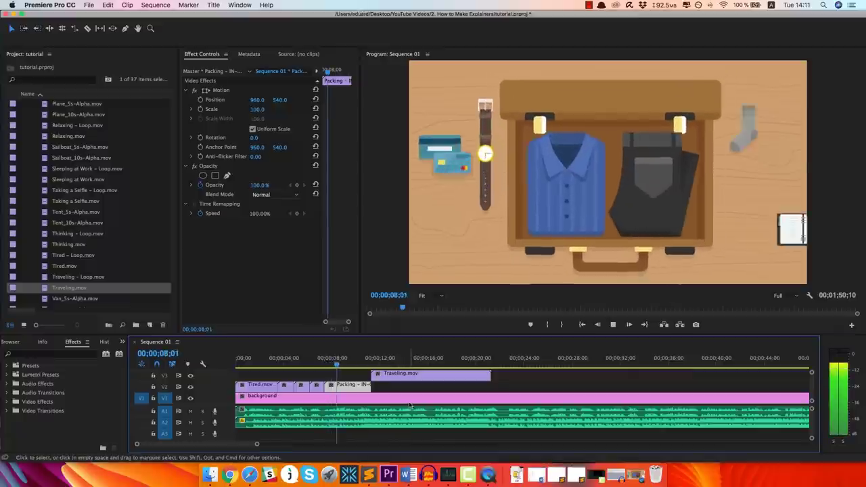
key(space)
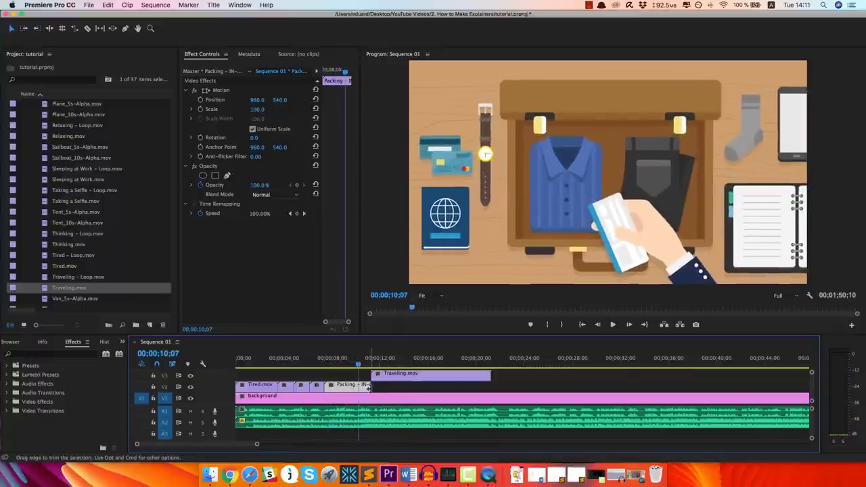
Move Traveling.mov onto V2 after Packing and play back from about 09;00.
drag(374, 376, 376, 391)
click(348, 366)
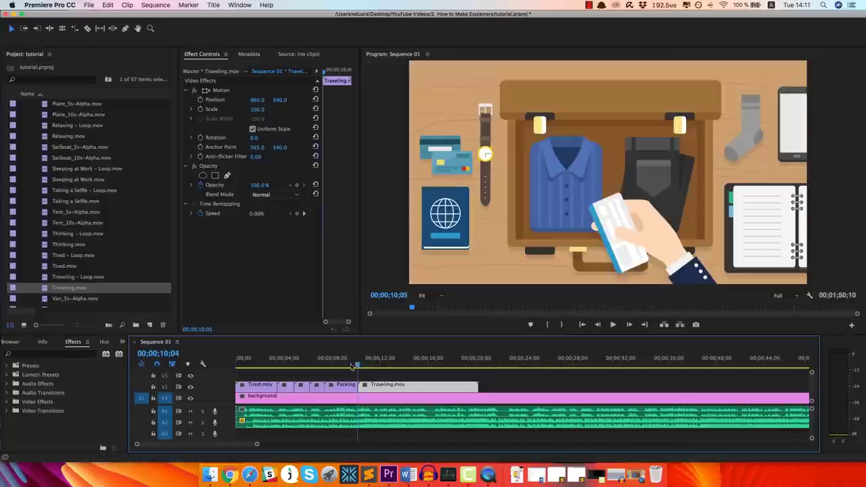
key(space)
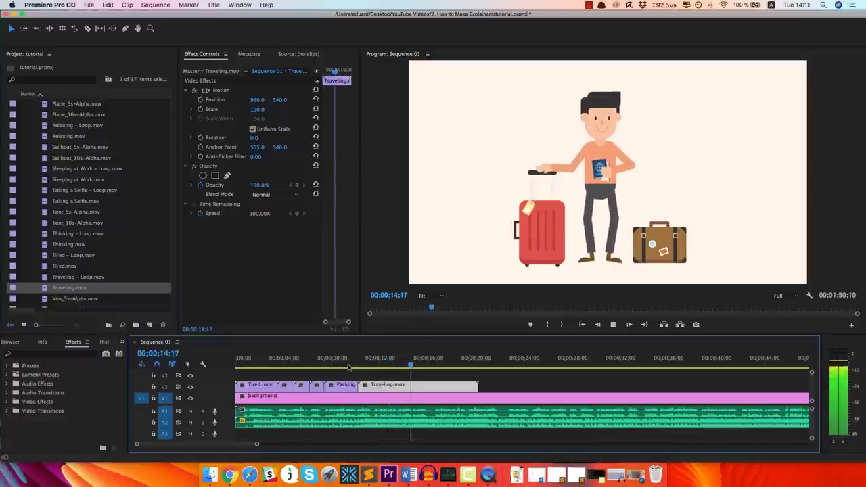
key(ctrl+super+Escape)
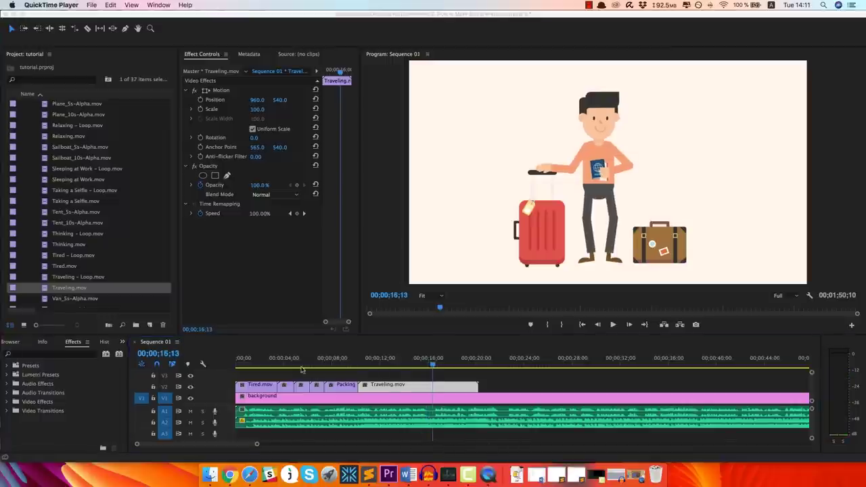
Check the reference video's 00:19 van and YourDreamTrips.com scene in a smaller window, then minimize it.
drag(274, 366, 392, 366)
click(497, 476)
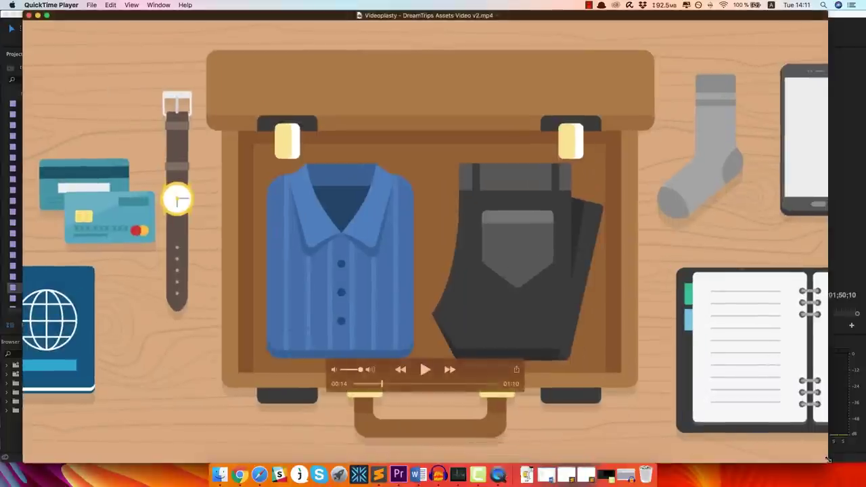
drag(845, 452, 343, 190)
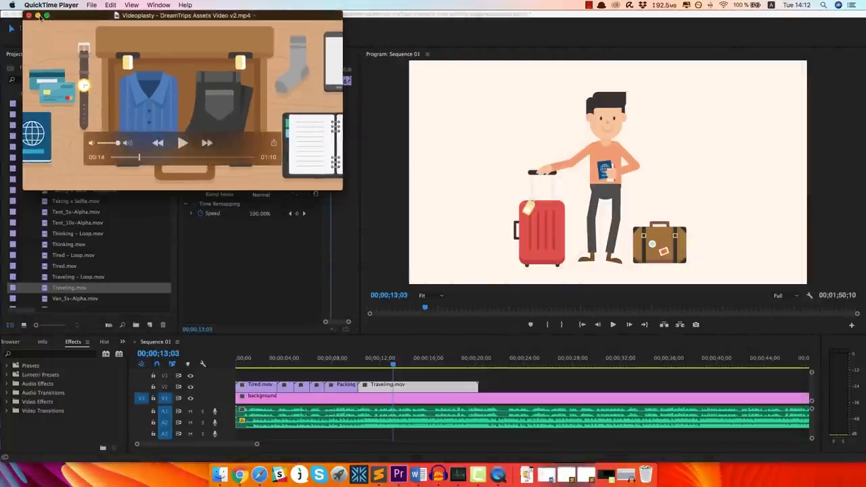
drag(135, 155, 227, 157)
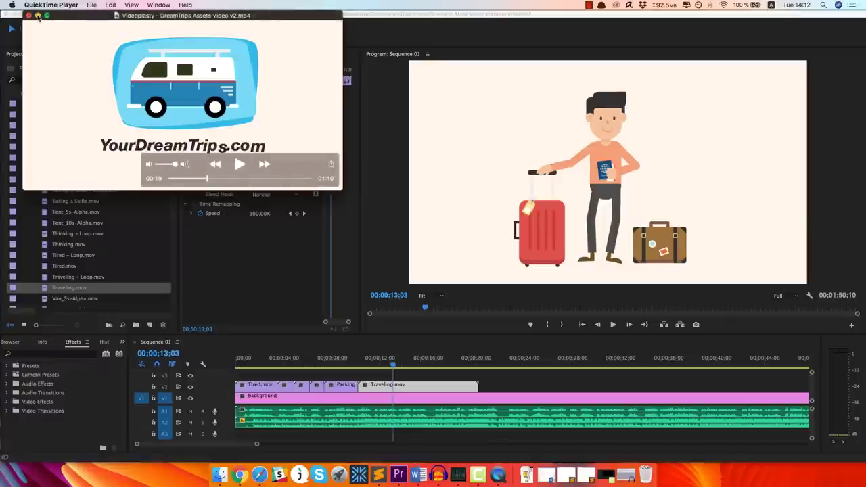
click(38, 16)
scroll(80, 236, down, 2)
Drop Van_5s-Alpha.mov onto V3 and play the sequence to 16;13.
click(68, 277)
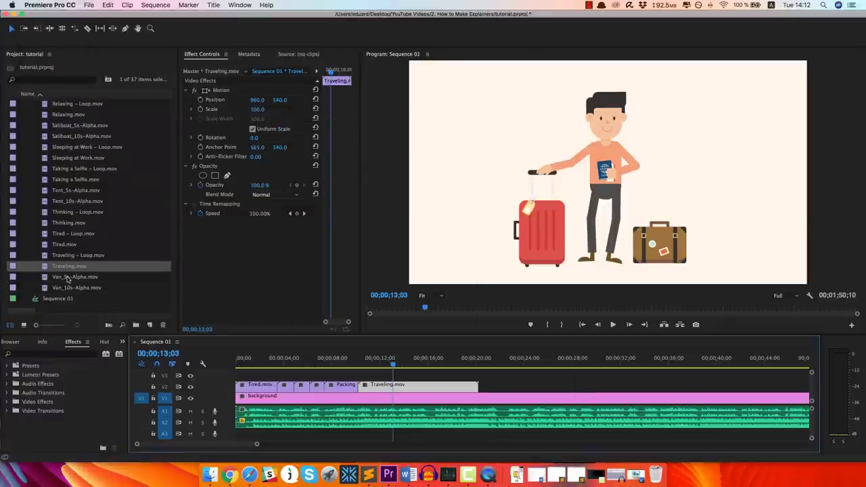
click(62, 279)
drag(88, 277, 492, 374)
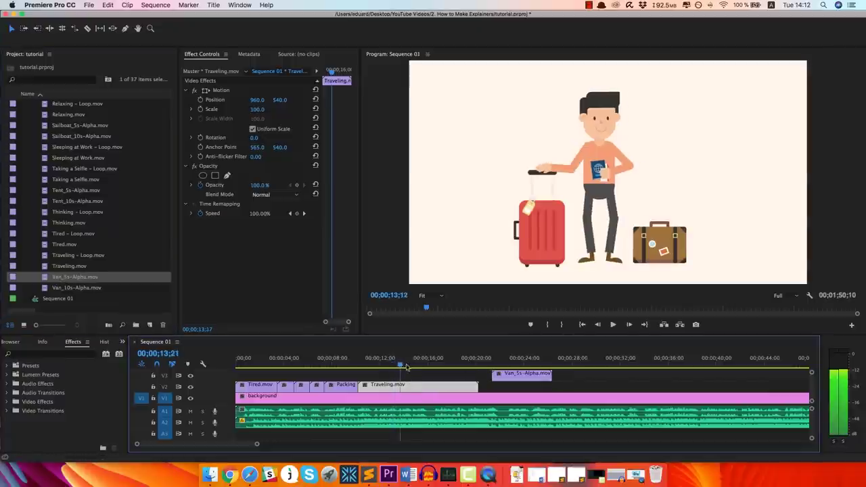
key(space)
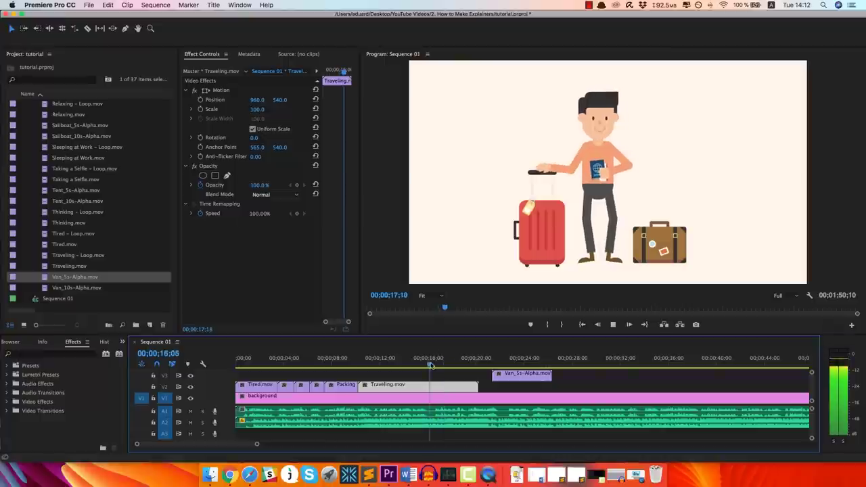
key(space)
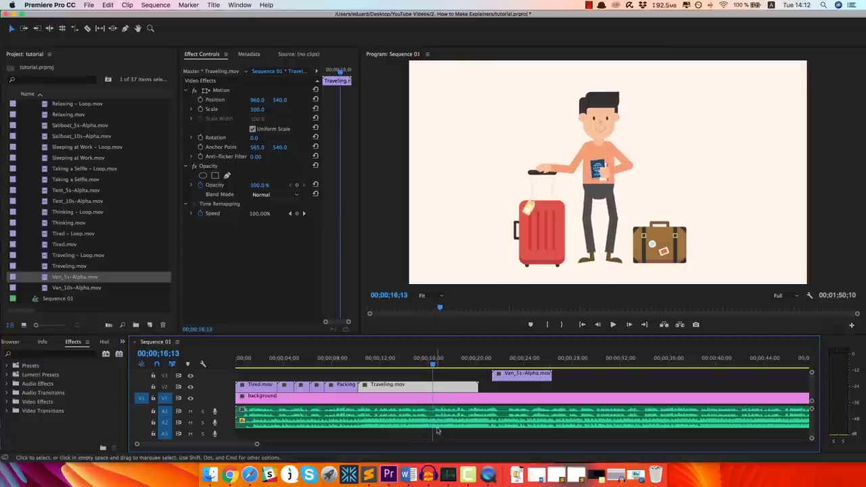
Trim Traveling.mov to end at 16;13 and move the van clip onto V2 right after it.
drag(477, 387, 432, 388)
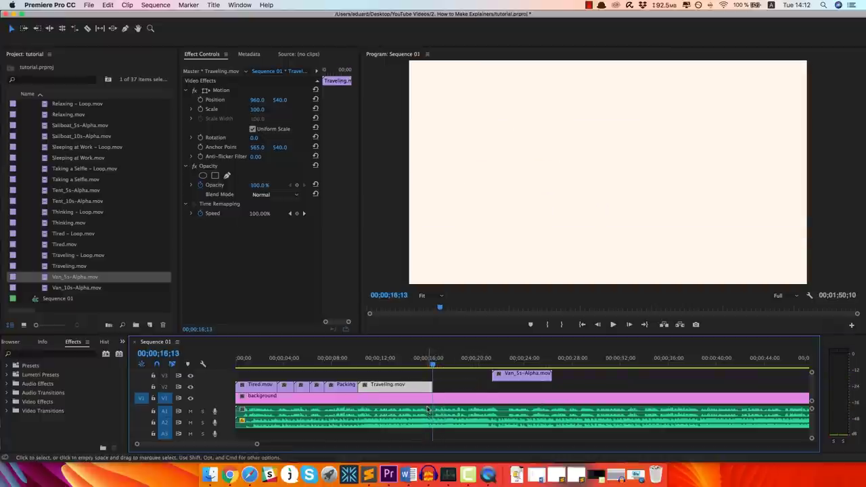
drag(507, 378, 440, 368)
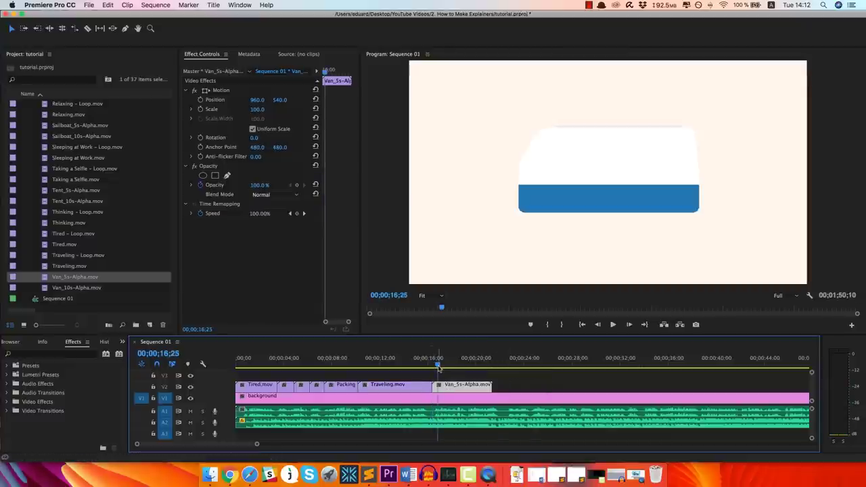
mouse_move(438, 366)
mouse_down()
mouse_move(454, 366)
mouse_move(424, 367)
mouse_up()
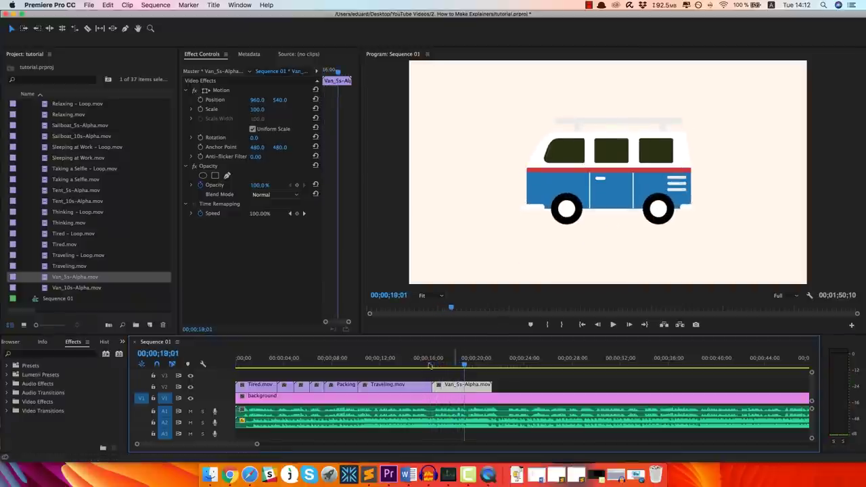
click(430, 365)
drag(431, 365, 456, 365)
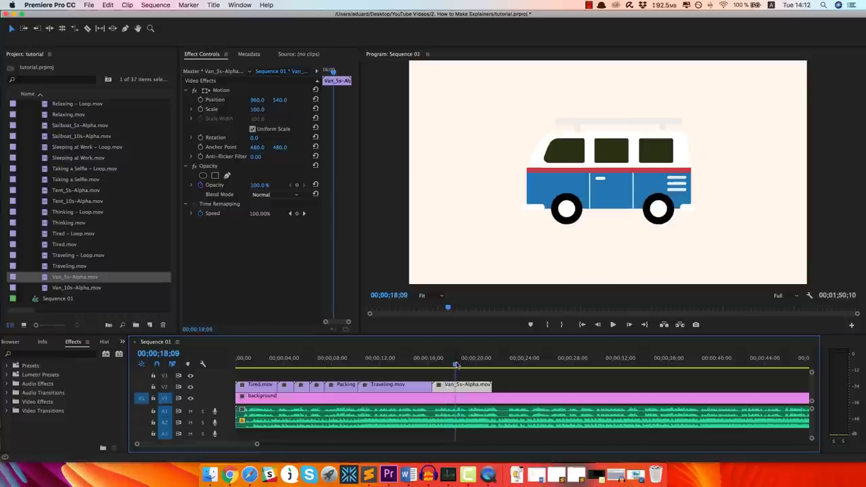
Set the van's Scale to 75 and raise its Position to 960, 424.
click(257, 109)
text(50)
key(Return)
click(262, 109)
text(75)
key(Return)
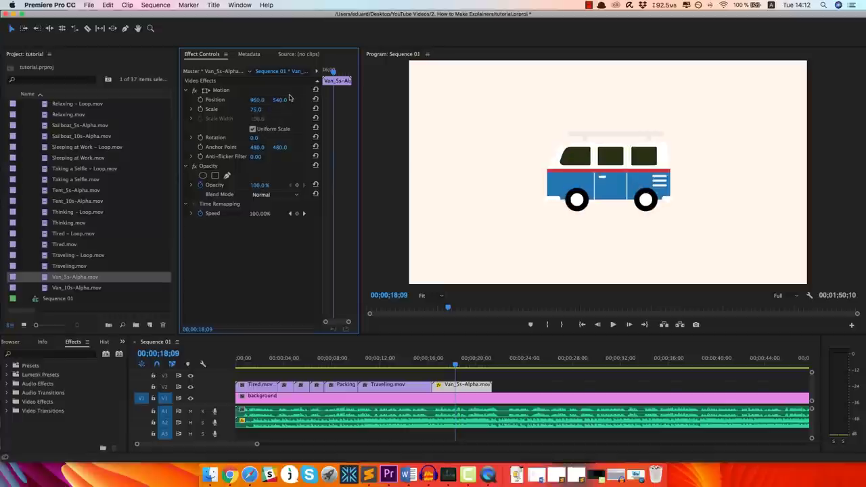
drag(279, 100, 254, 100)
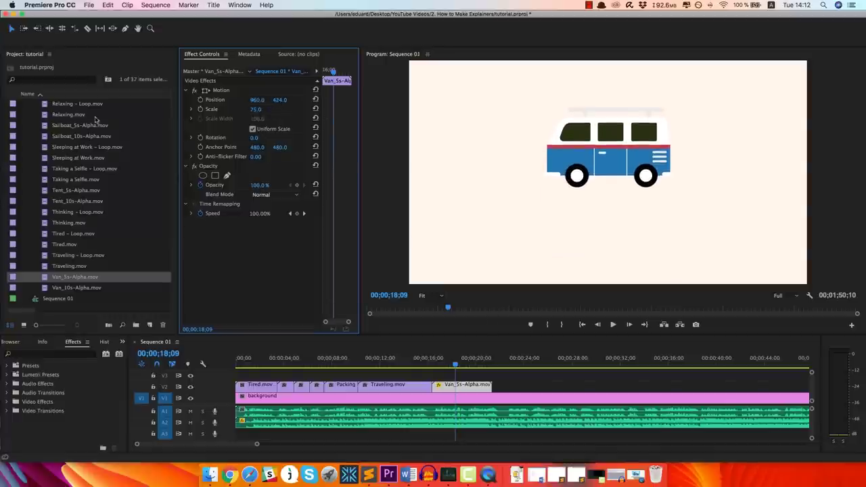
Create Title 01 with default settings via File > New > Title and draw a text box.
click(88, 6)
mouse_move(97, 16)
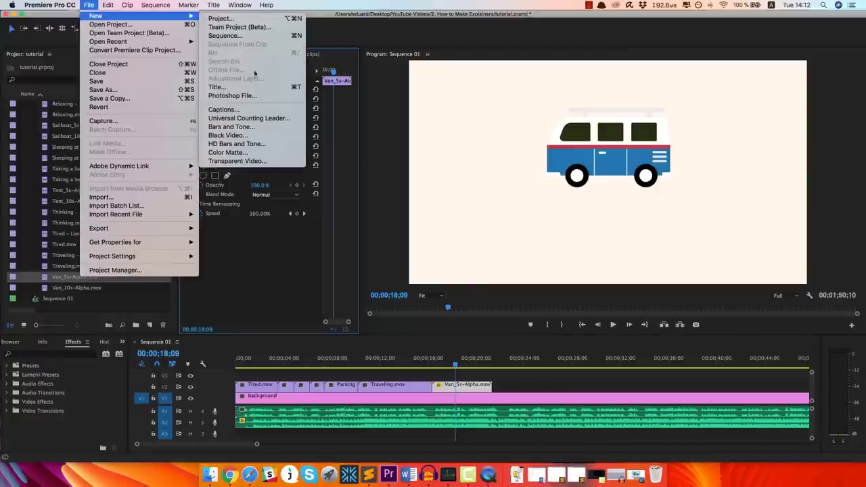
click(256, 88)
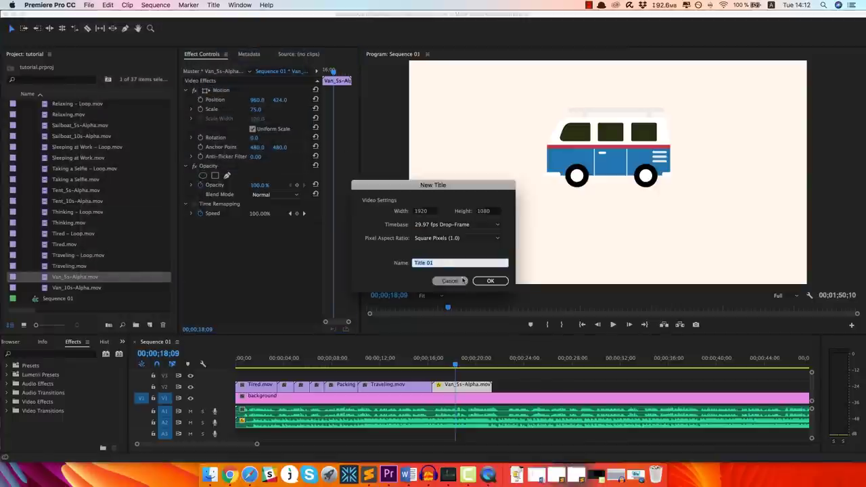
click(490, 281)
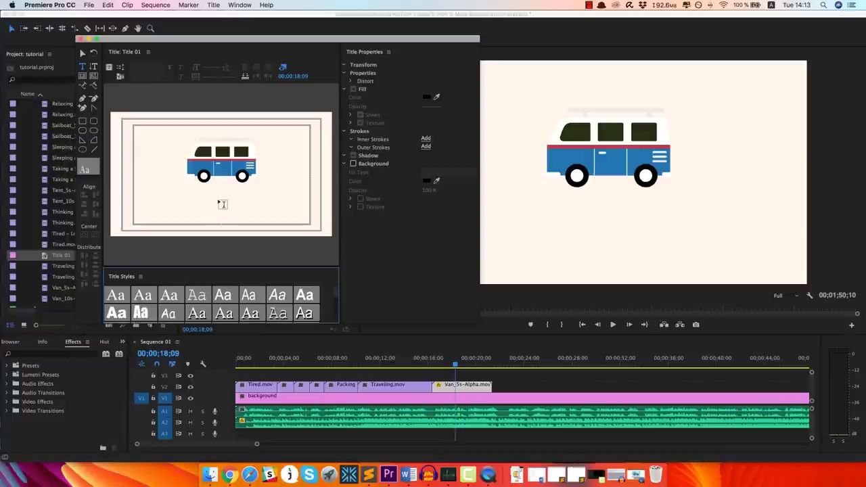
drag(139, 170, 309, 227)
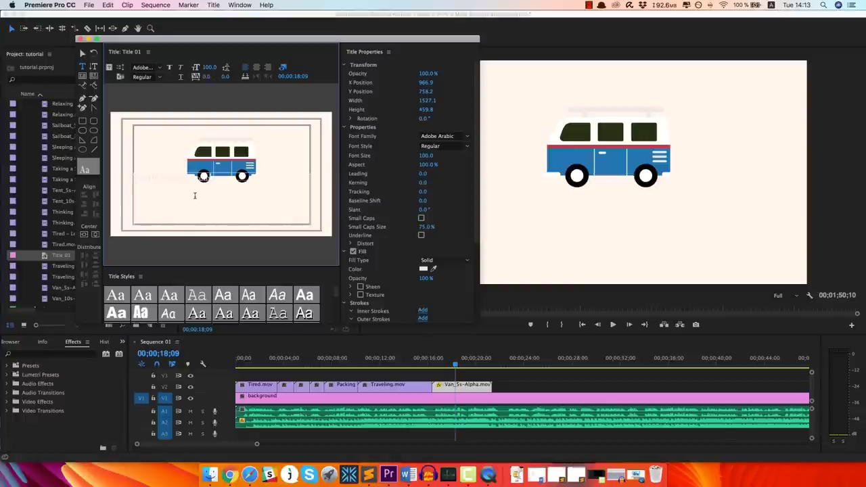
Set the title text's font to Open Sans Bold.
click(301, 134)
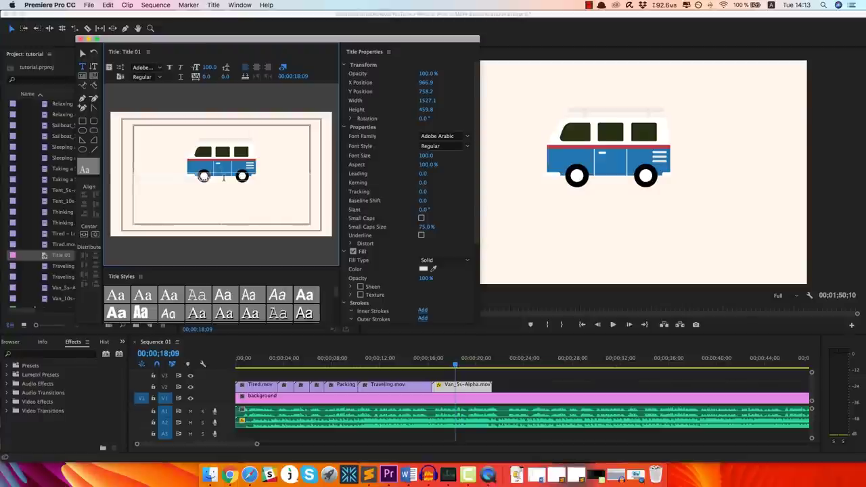
click(469, 139)
click(457, 136)
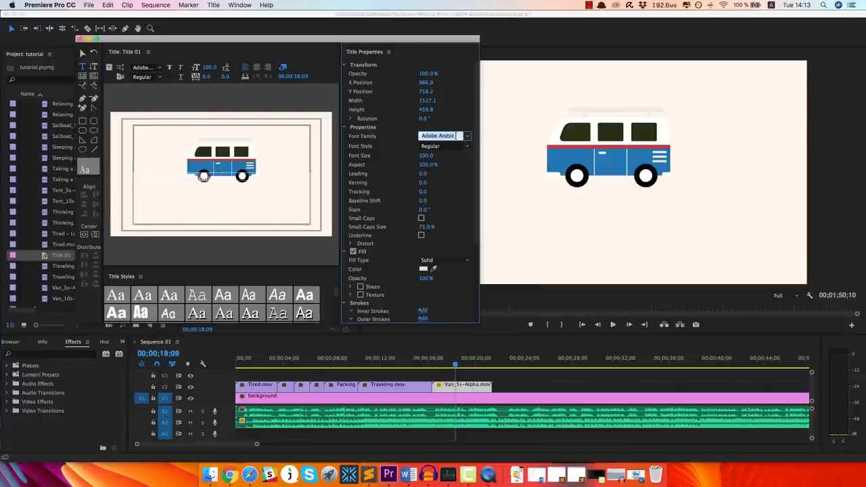
text(Open Sans)
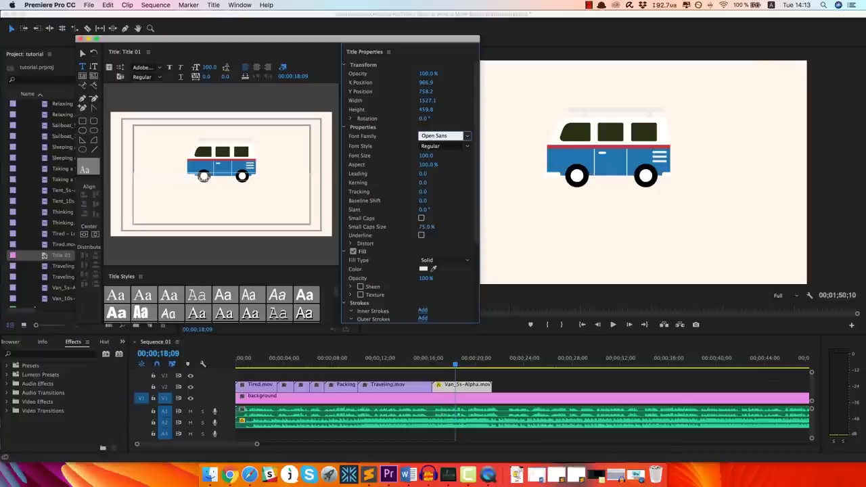
key(Return)
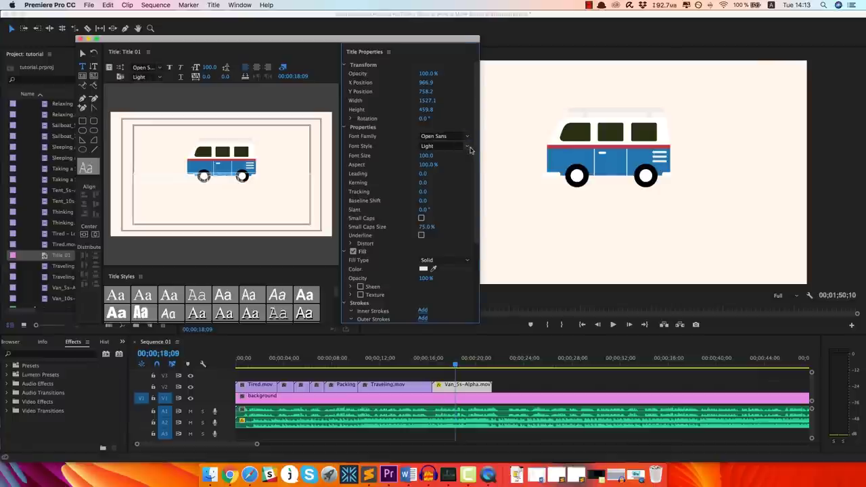
click(462, 146)
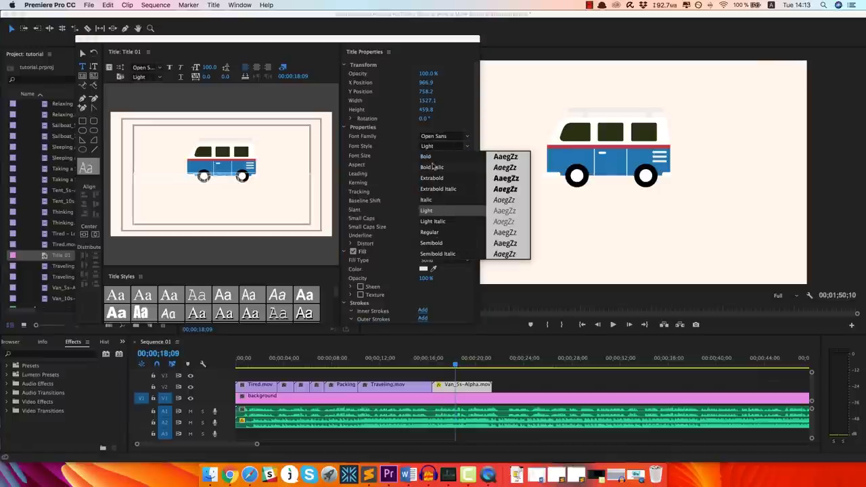
click(433, 157)
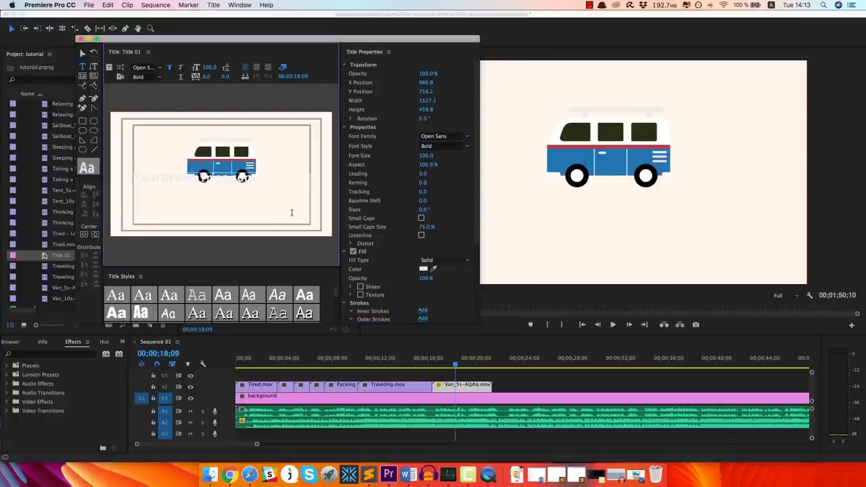
Try a white text fill and move the title text lower on the canvas.
click(423, 269)
drag(331, 226, 265, 259)
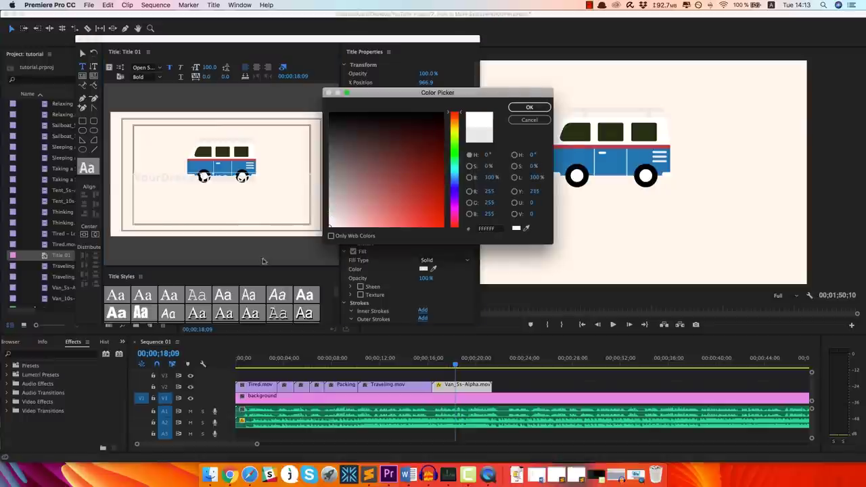
click(529, 107)
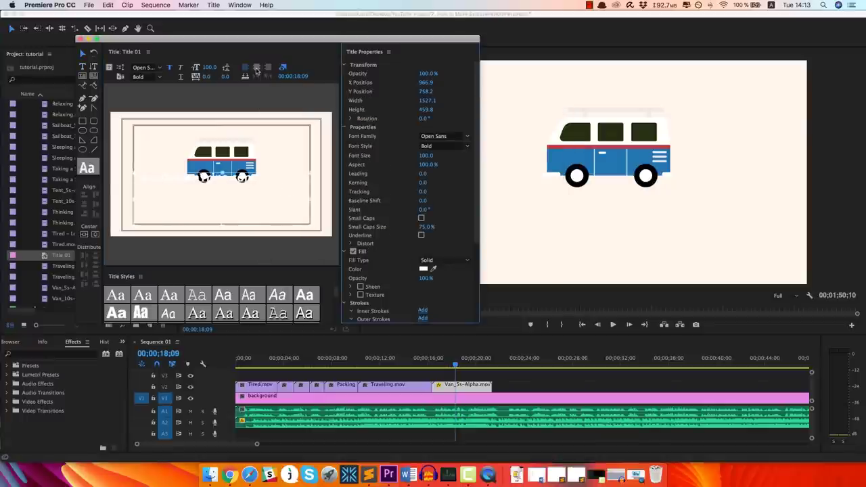
drag(241, 176, 246, 197)
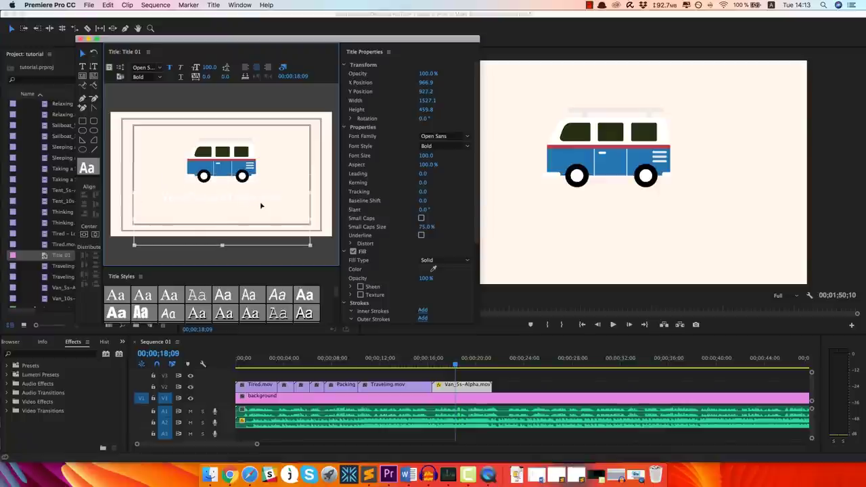
Set the text fill to dark #232323, nudge the text further down, and close the Titler.
click(448, 476)
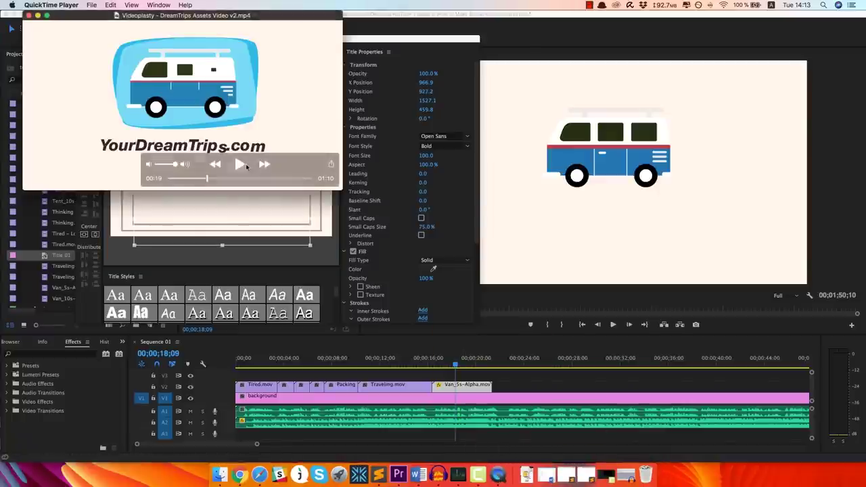
key(super+m)
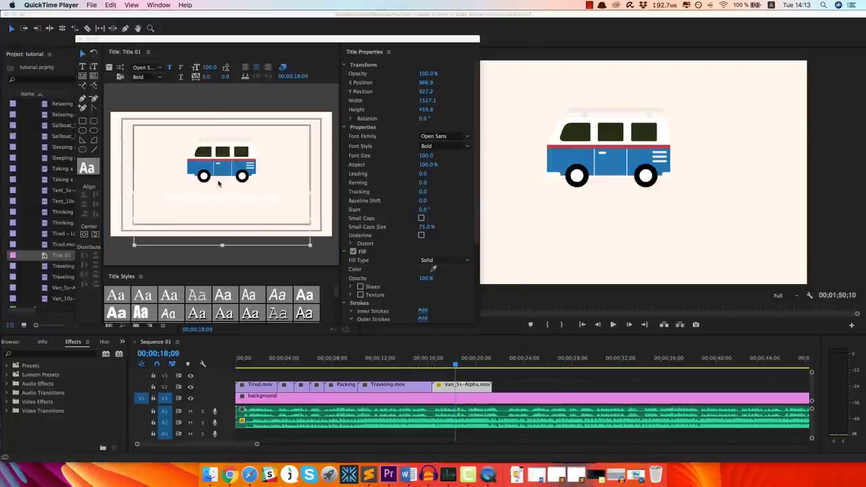
click(221, 201)
click(423, 269)
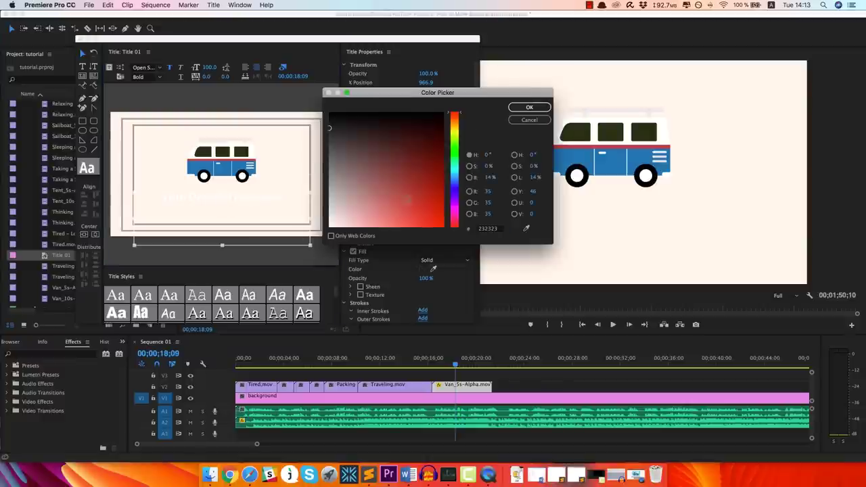
click(529, 107)
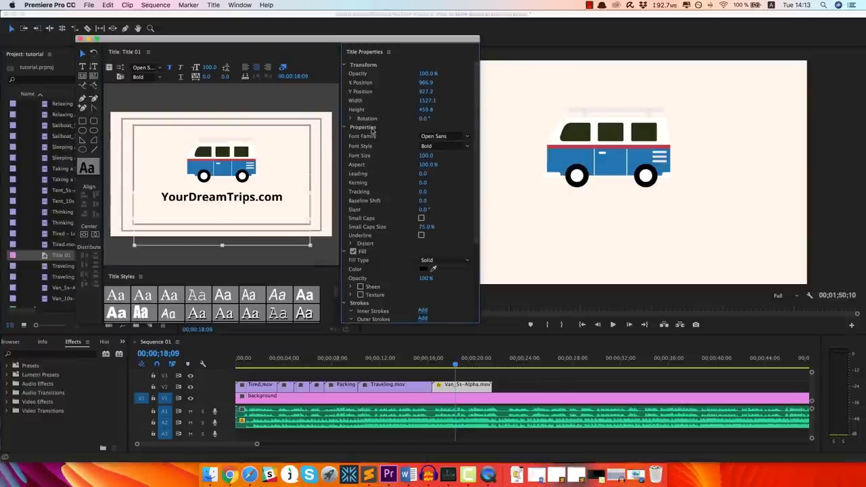
drag(259, 197, 261, 202)
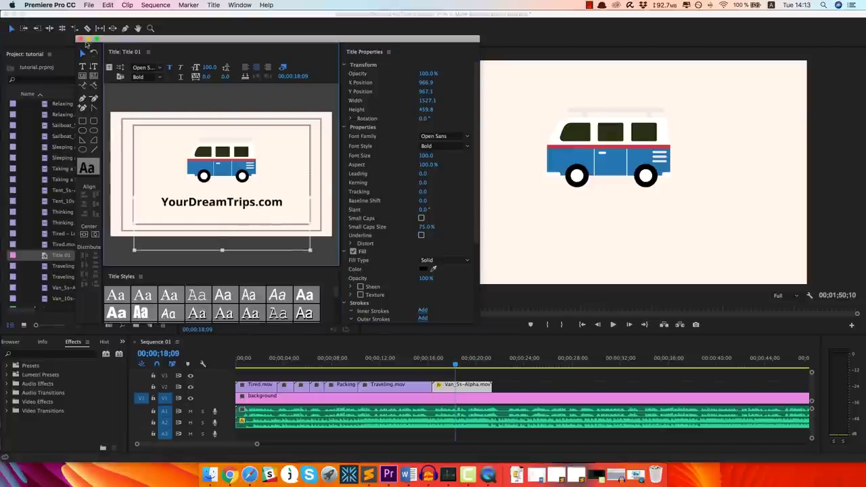
click(79, 38)
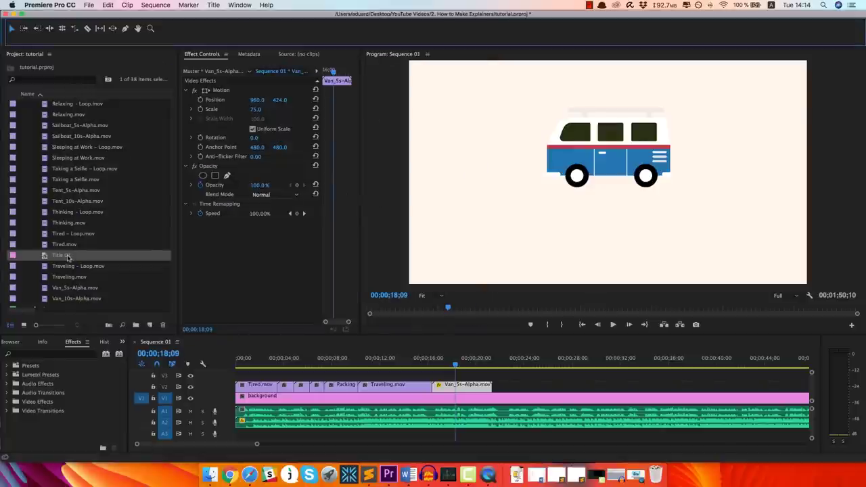
Put Title 01 on V3 above Van_5s-Alpha.mov and scrub to check it beneath the van.
drag(57, 256, 452, 365)
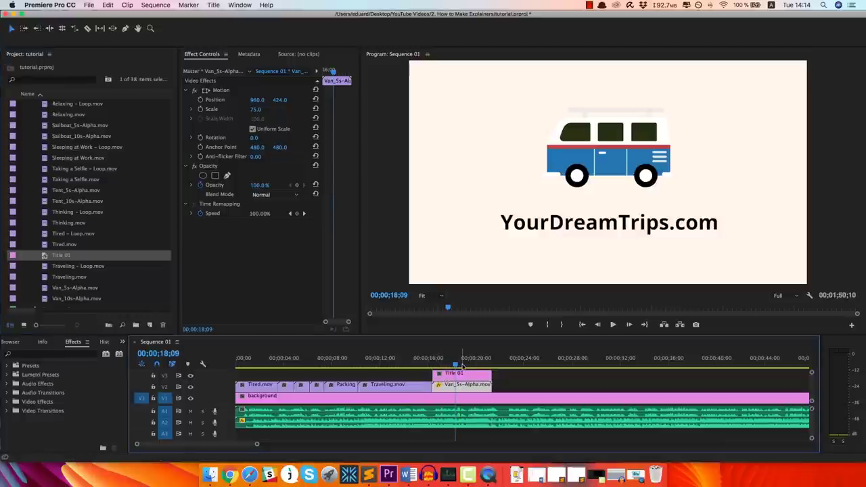
drag(454, 365, 479, 365)
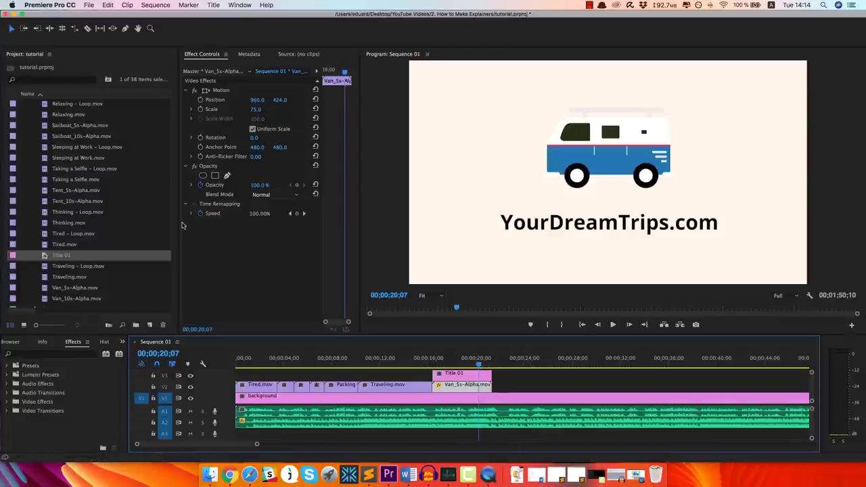
click(249, 364)
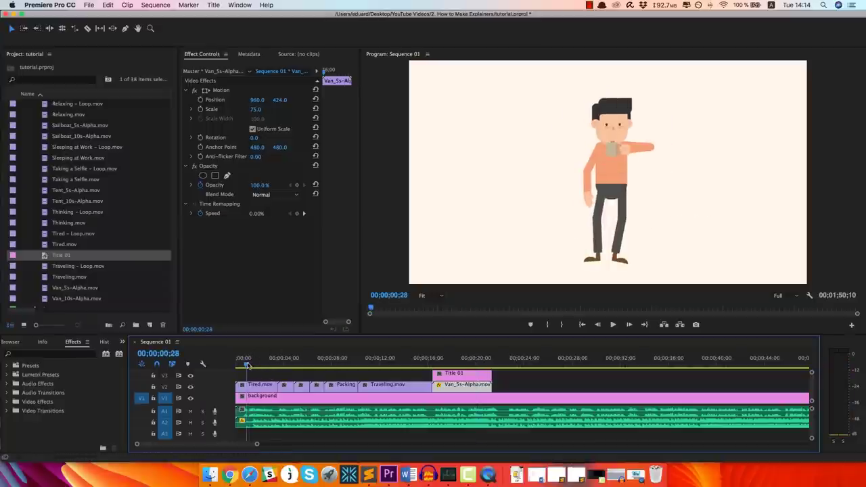
drag(248, 364, 491, 364)
key(Home)
click(202, 363)
click(303, 349)
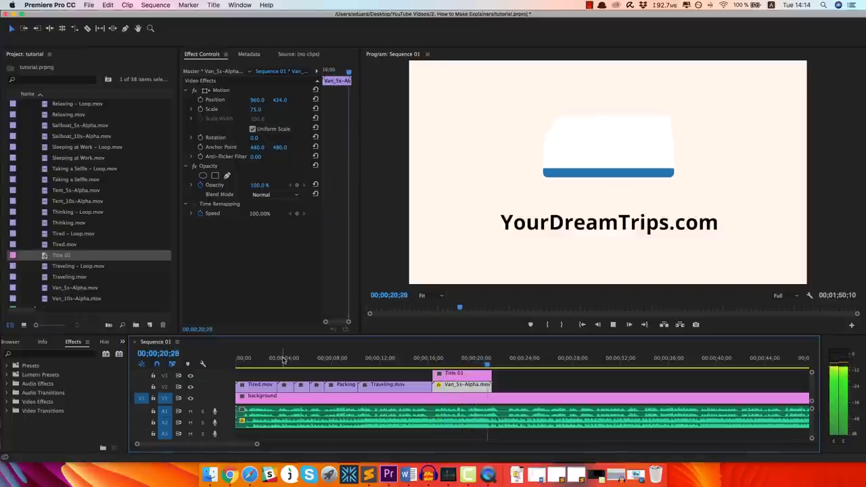
key(space)
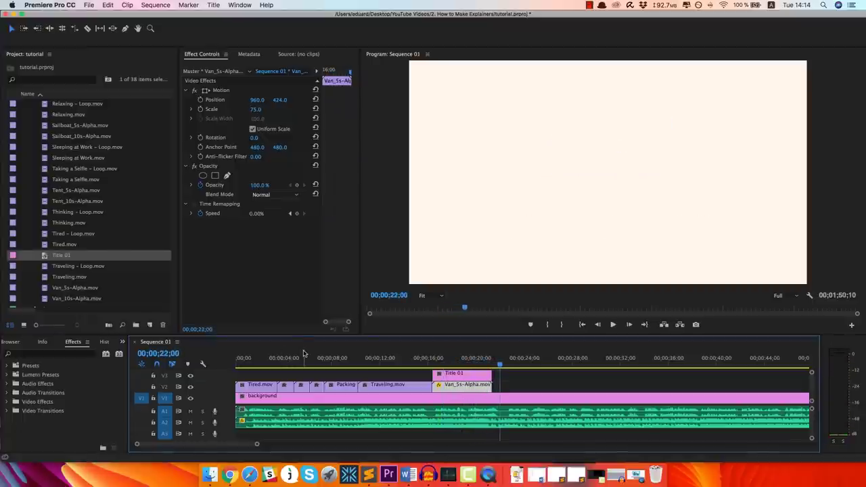